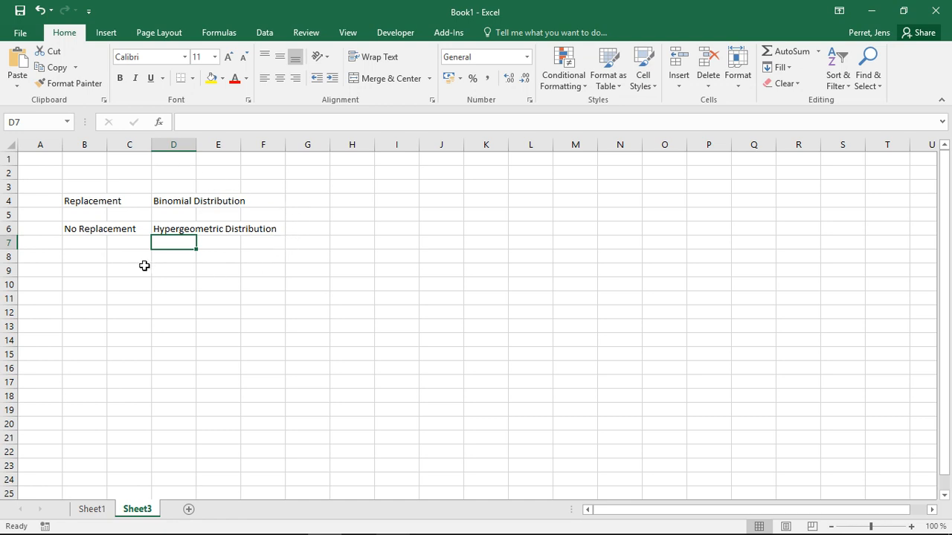
Enter the heading Box in B8, with the labels Red in B9 and Blue in C9.
left_click(91, 258)
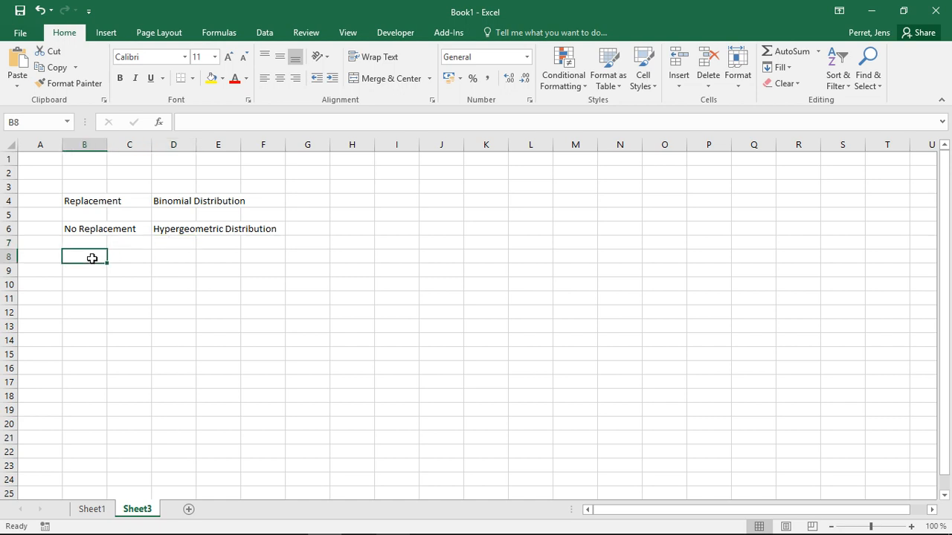
type("Box")
key("Return")
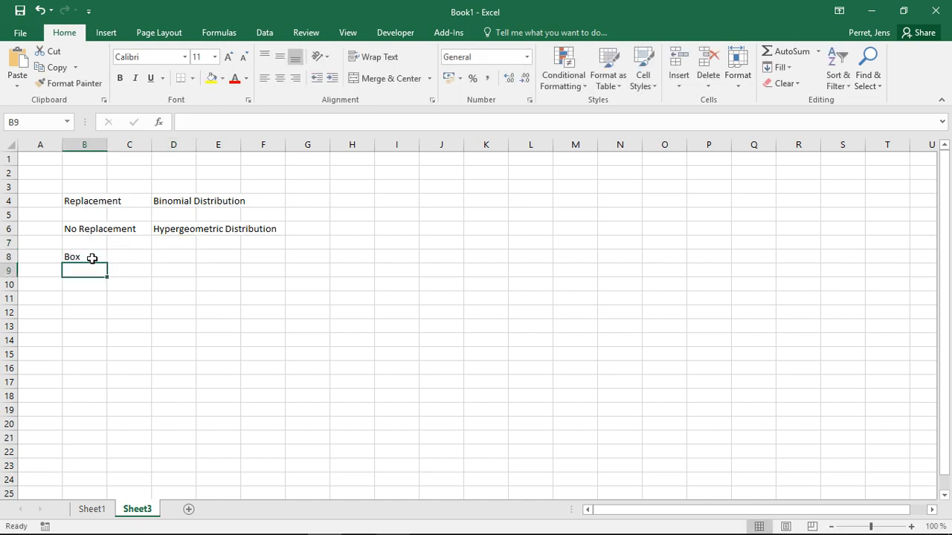
type("Red")
key("Tab")
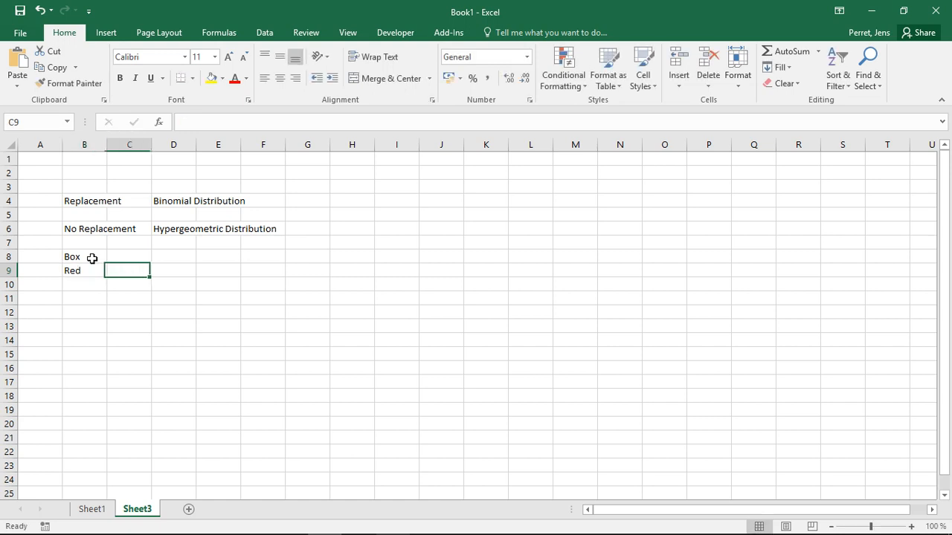
type("Blue")
key("Down")
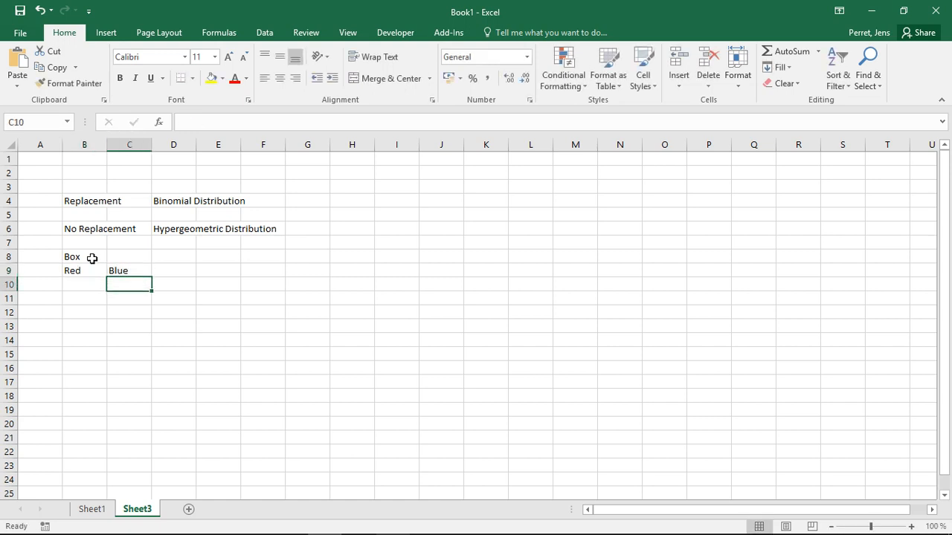
Enter the probabilities 0.4 under Red in B10 and 0.6 under Blue in C10.
key("Left")
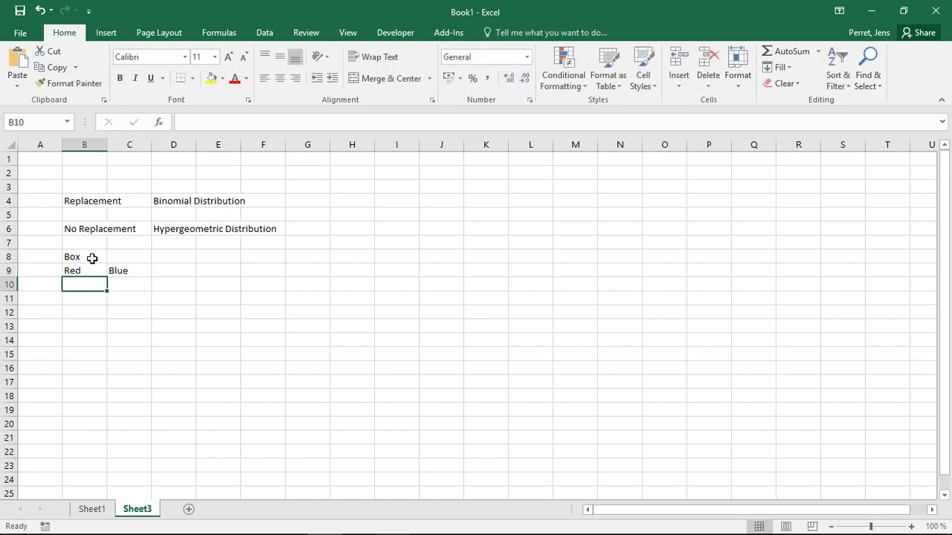
type("0.4")
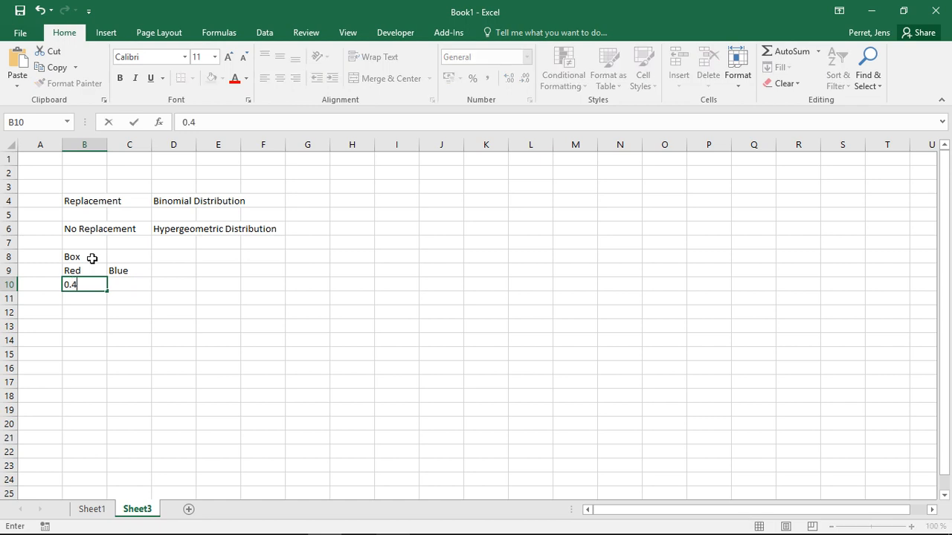
key("Tab")
type("0.6")
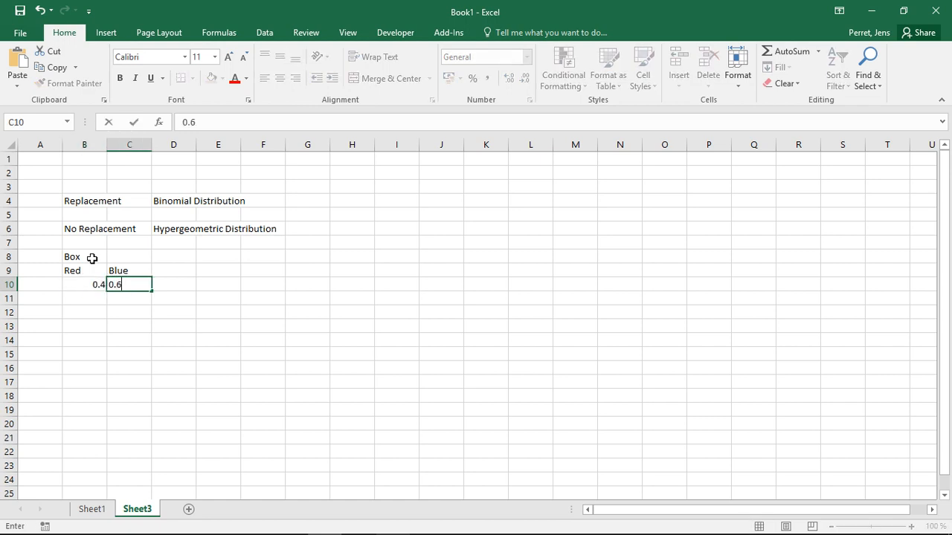
key("Tab")
Add the label Sample in A12 with a sample size of 10 in B12.
key("Up")
key("Up")
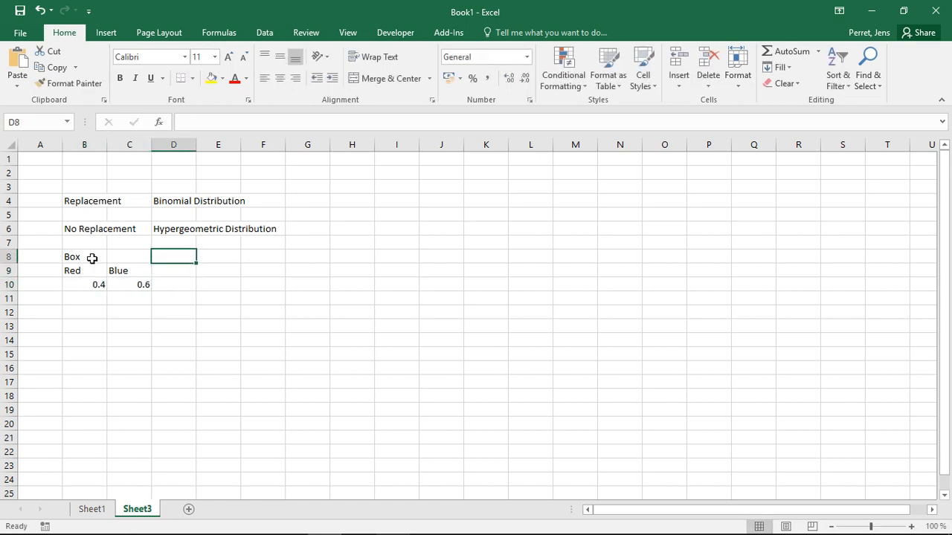
key("Down")
key("Down")
key("Down")
key("Down")
key("Down")
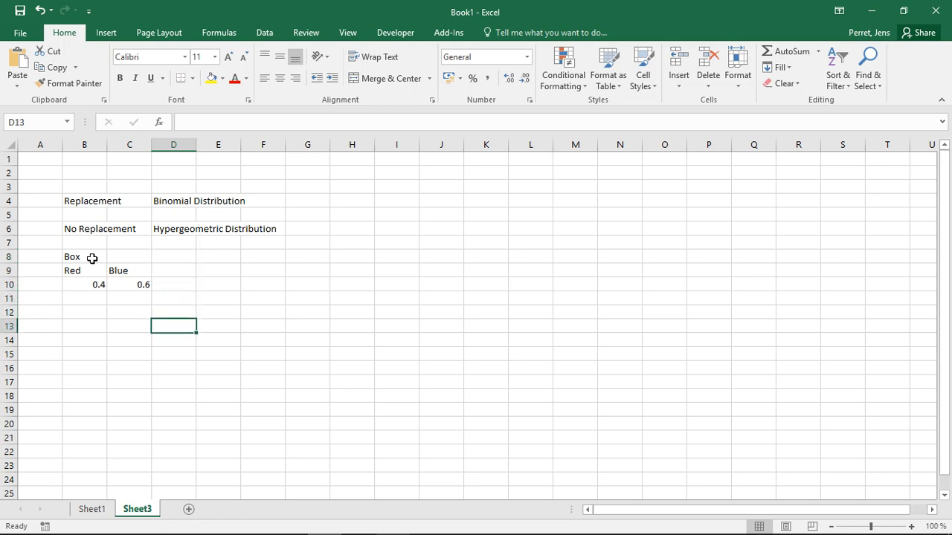
key("Left")
key("Left")
key("Left")
key("Up")
type("Sample")
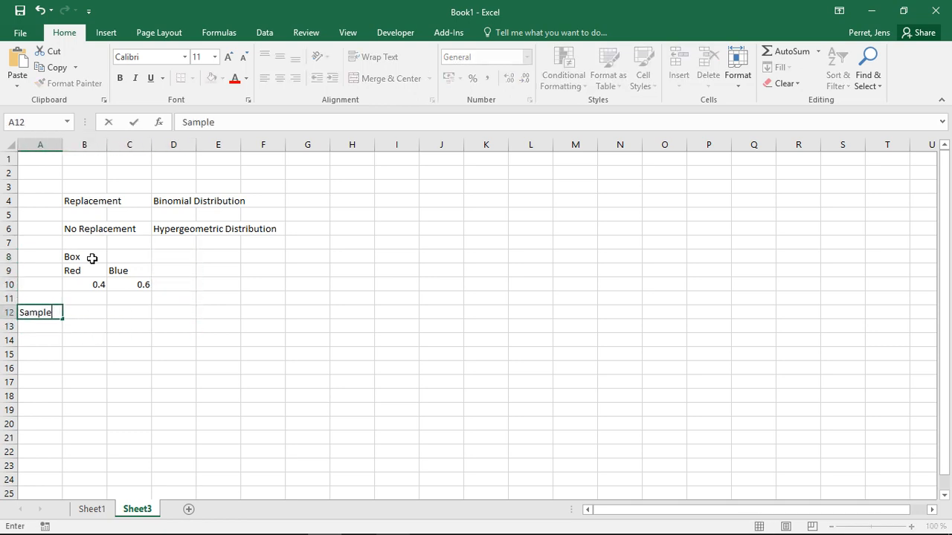
key("Tab")
type("10")
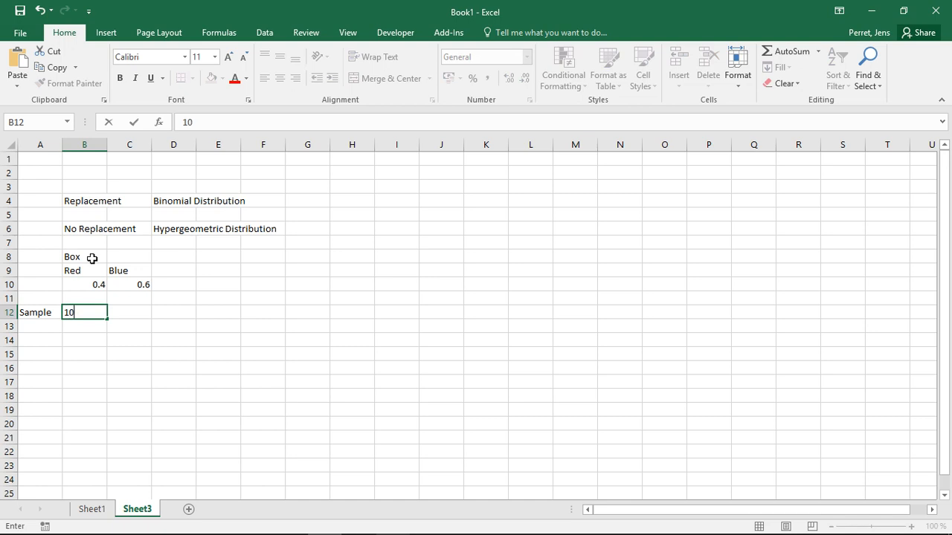
left_click(120, 308)
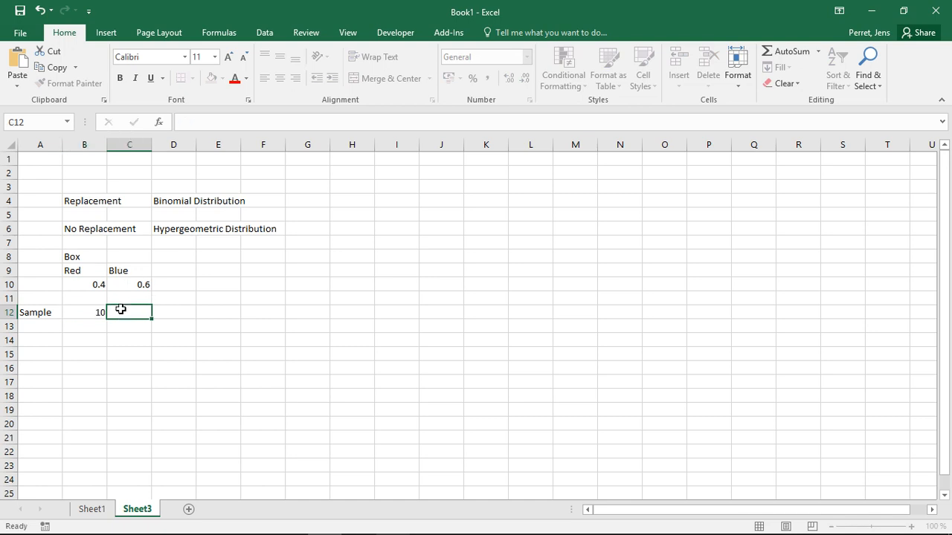
Add the label #Red in A13 with the value 3 in B13.
left_click(39, 326)
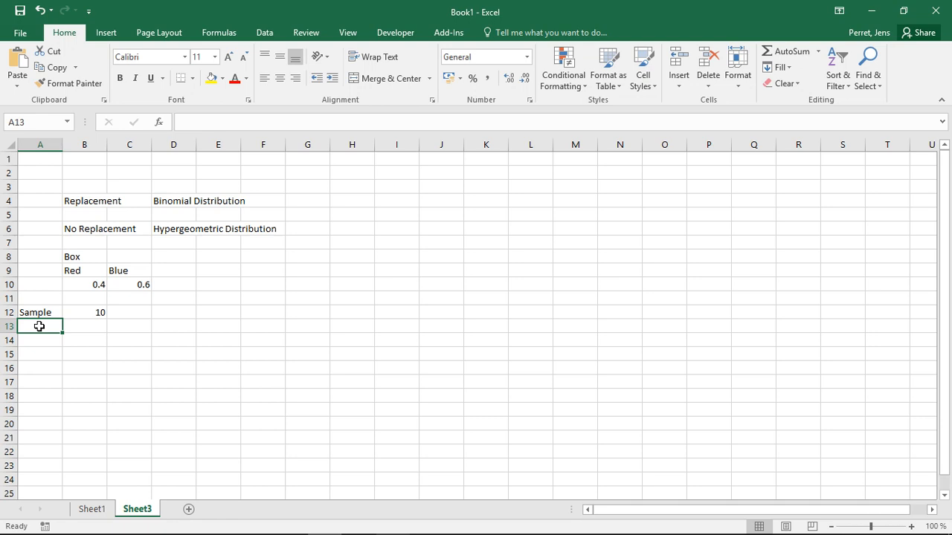
type("#")
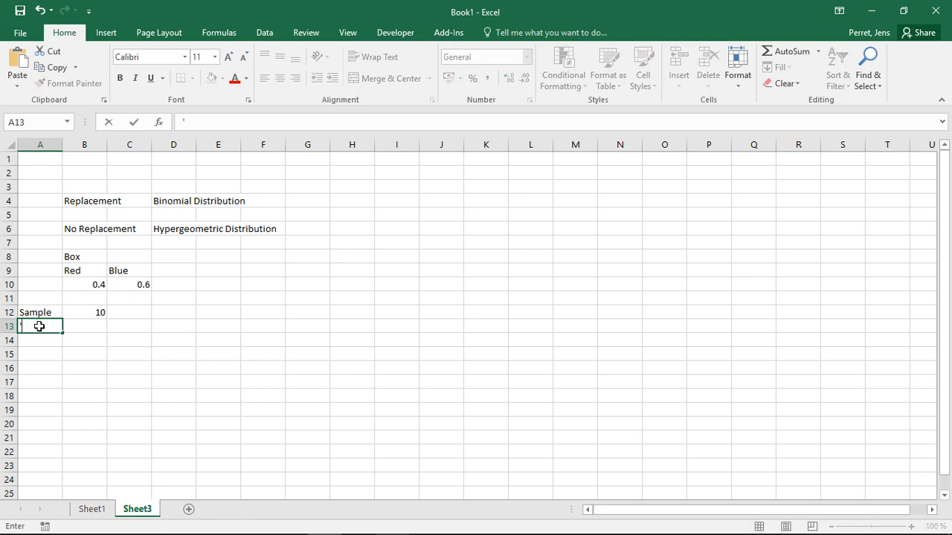
type("Red")
key("Tab")
type("3")
key("ctrl+Return")
key("Tab")
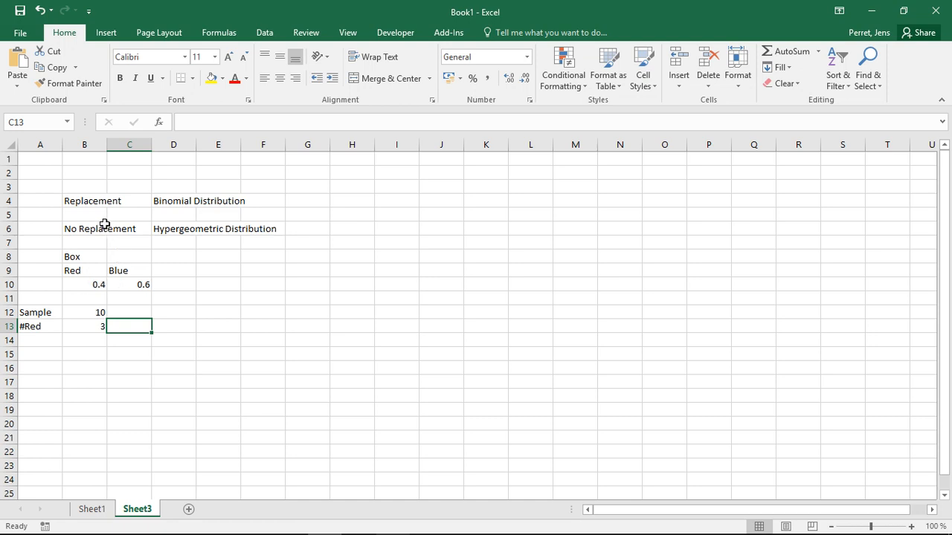
Examine the Replacement label, the Red and Blue probabilities, and the Hypergeometric Distribution entry.
left_click(95, 203)
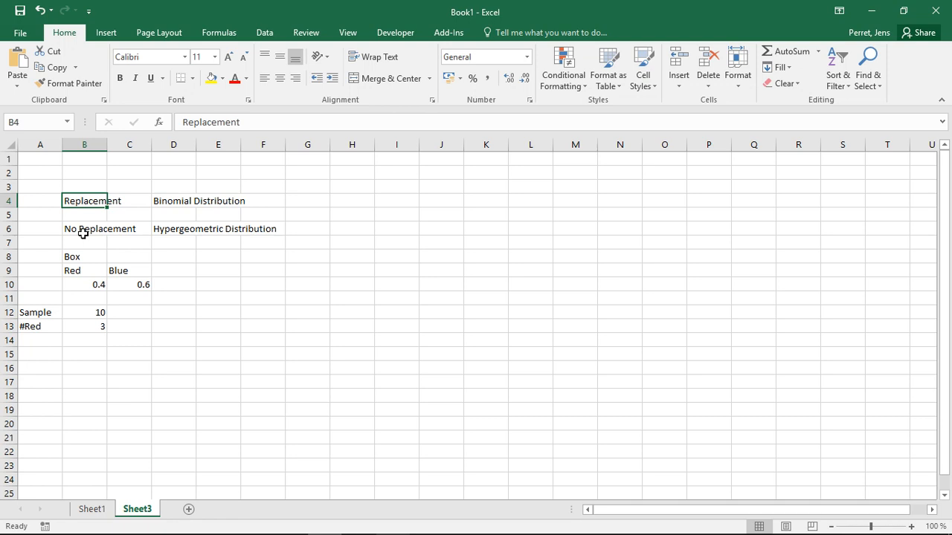
left_click(89, 282)
left_click(140, 283)
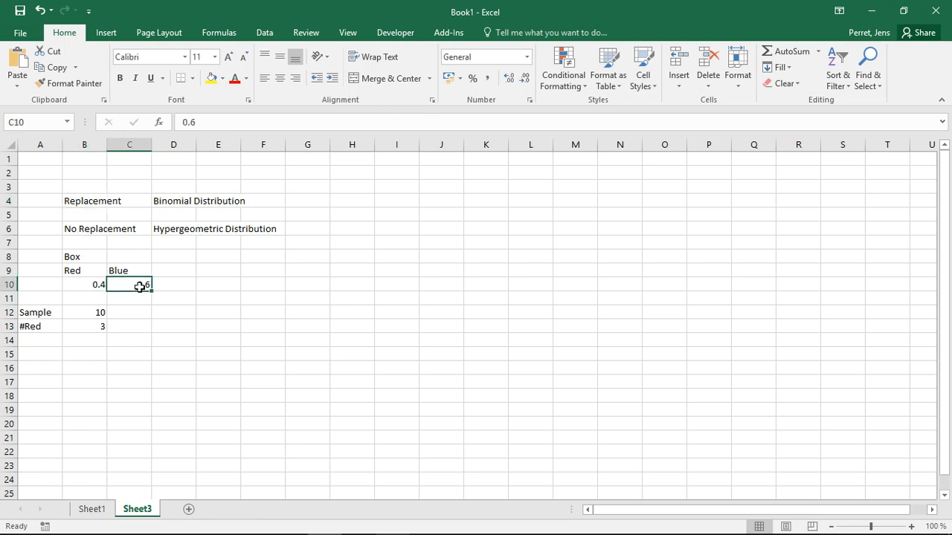
left_click(89, 283)
left_click(142, 281)
left_click(162, 228)
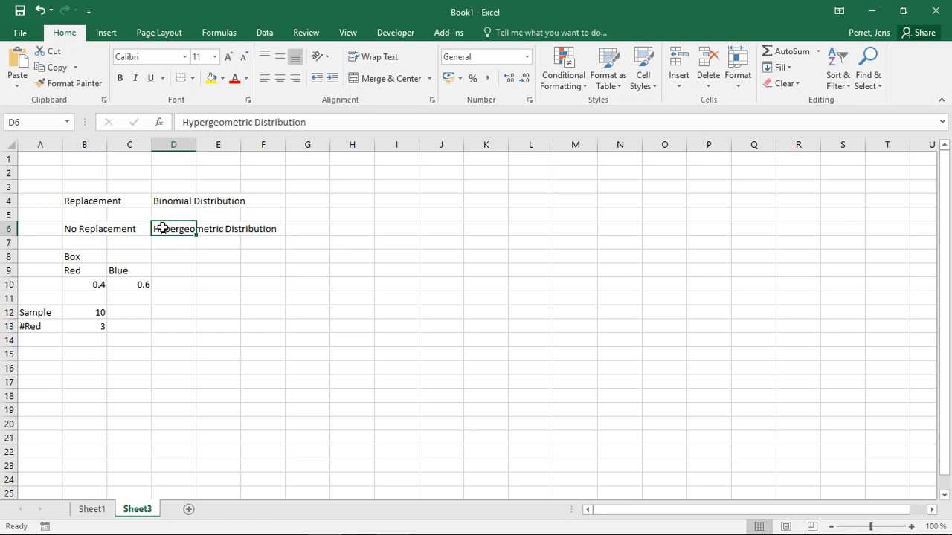
left_click(86, 199)
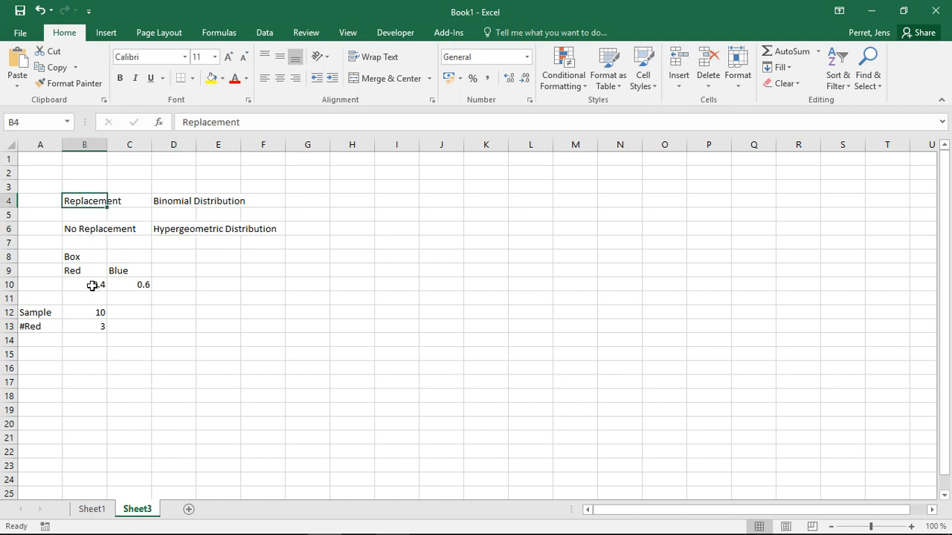
left_click_drag(92, 285, 134, 285)
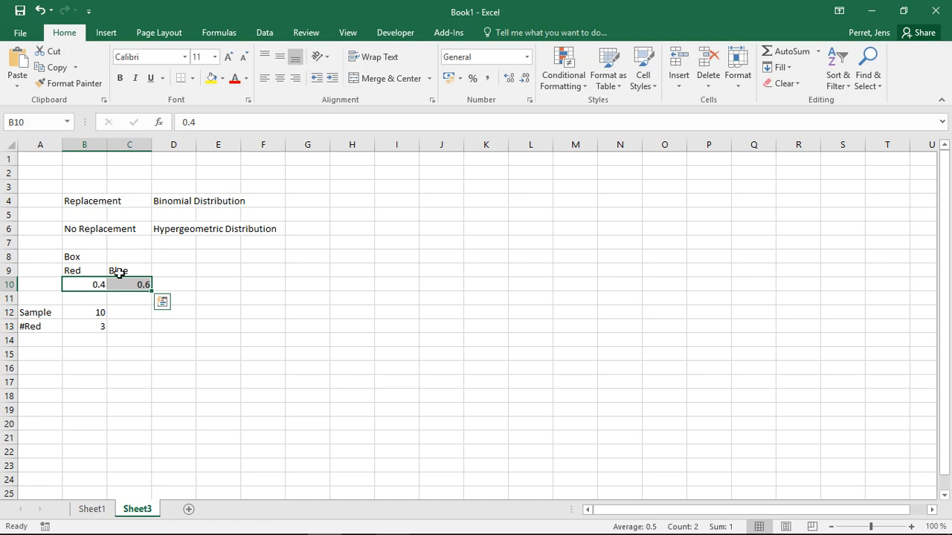
Enter the heading Dice in E8, with the outcomes 5 in E9 and Else in F9.
left_click(234, 254)
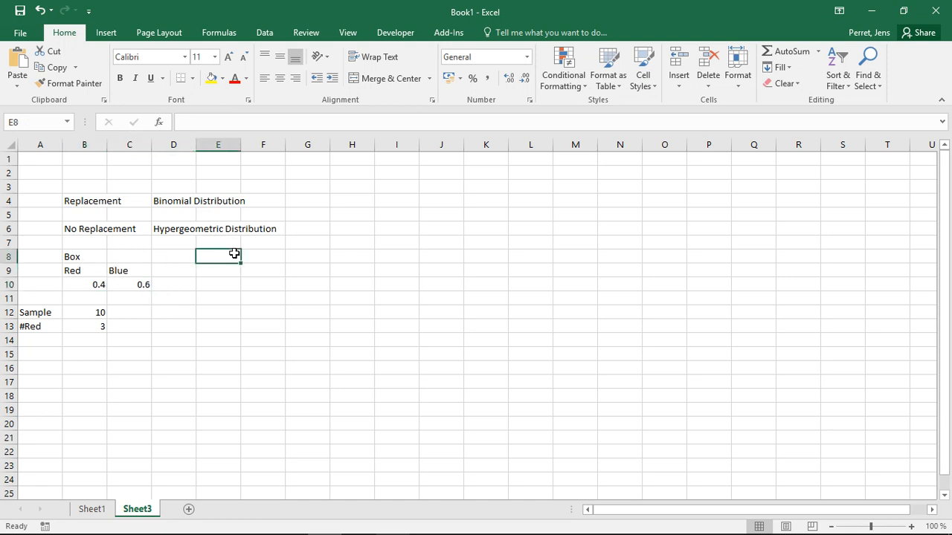
type("Dice")
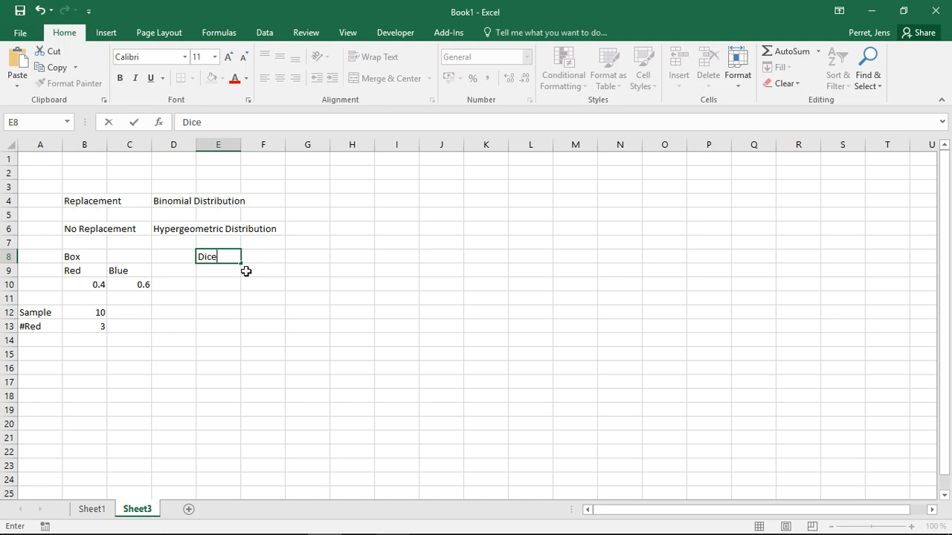
key("Return")
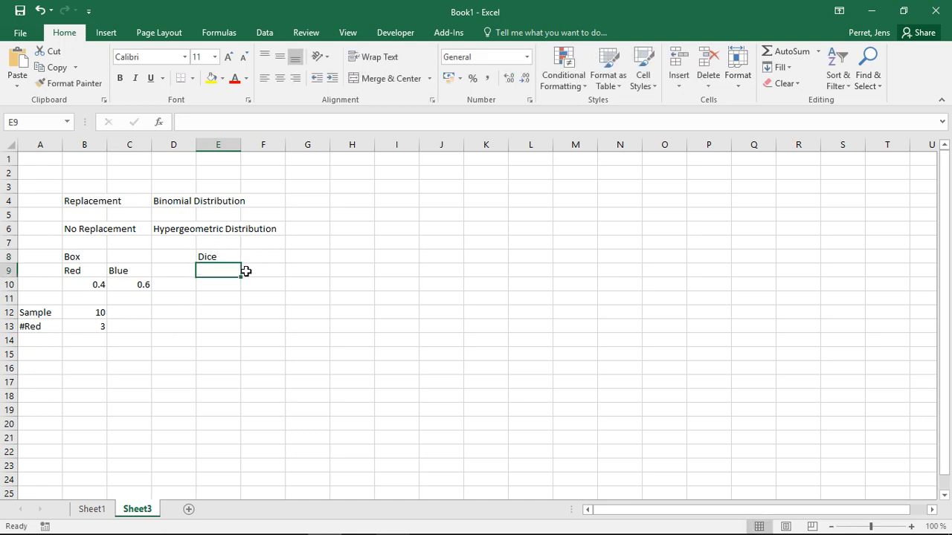
type("5")
key("Tab")
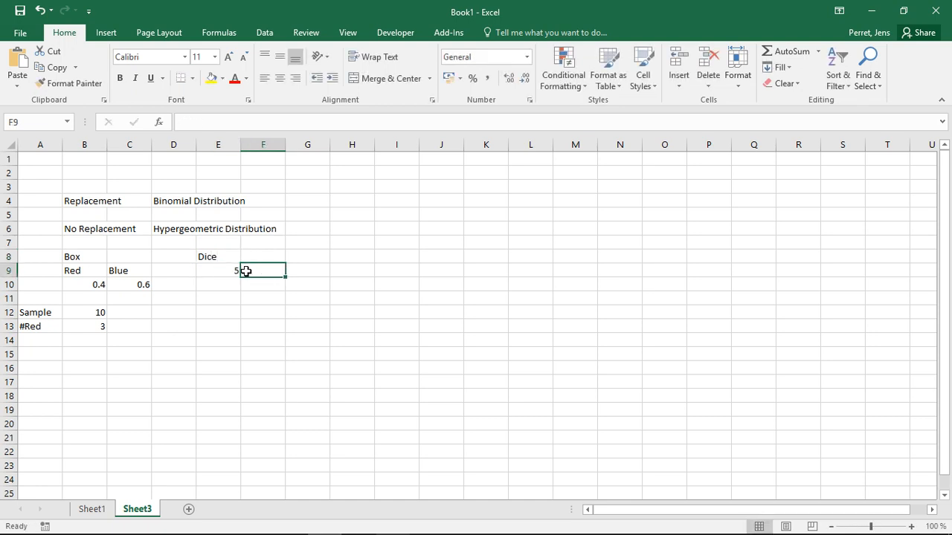
type("El")
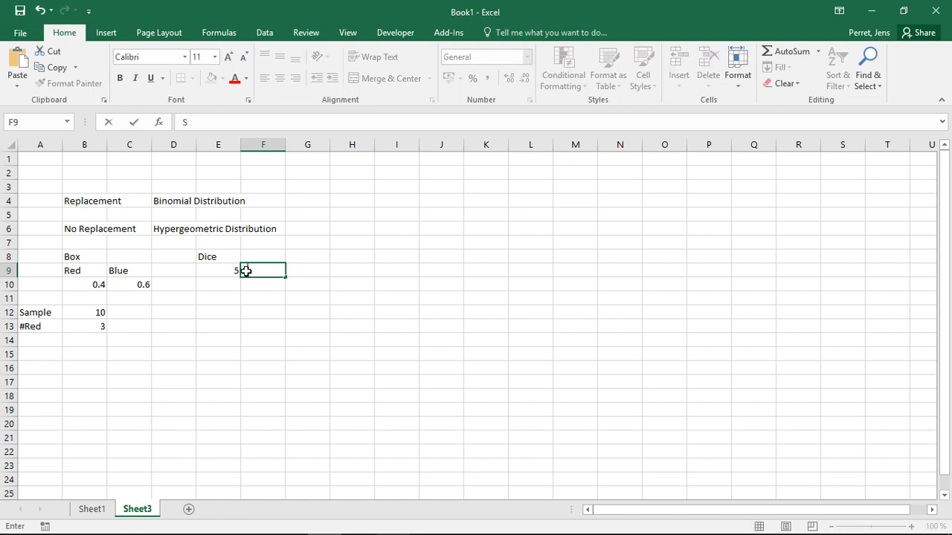
type("se")
key("Return")
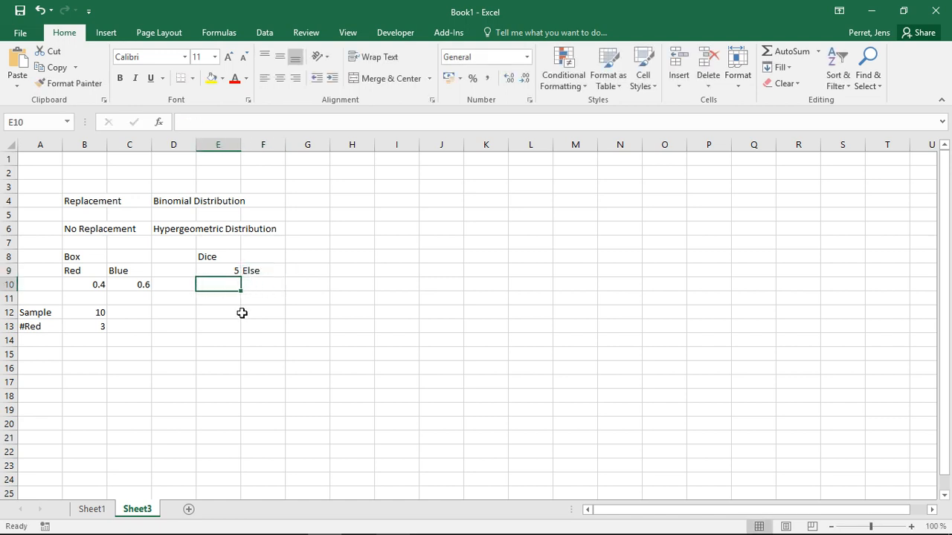
Enter the dice probabilities as text: 1/6 in E10 and 5/6 in F10.
type("'1/6")
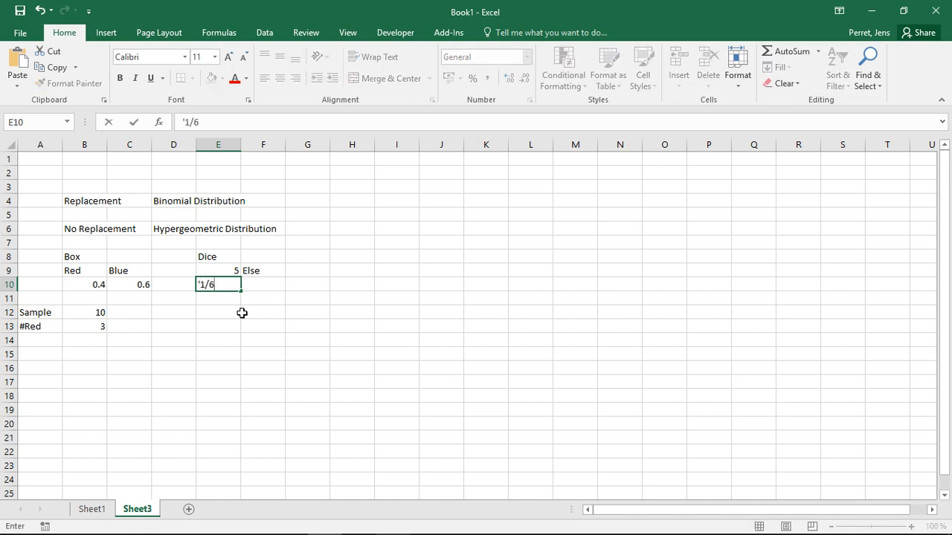
key("Return")
key("Right")
key("Up")
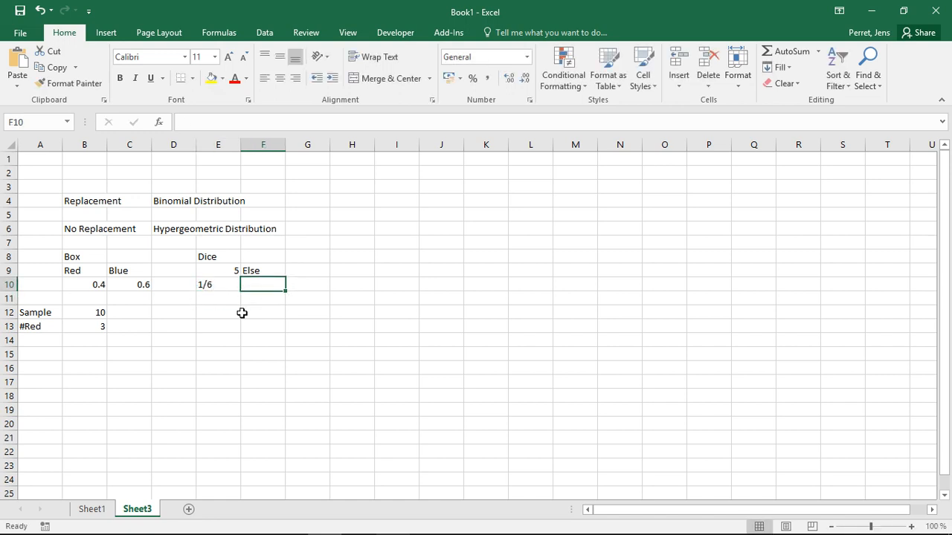
type("'5/6")
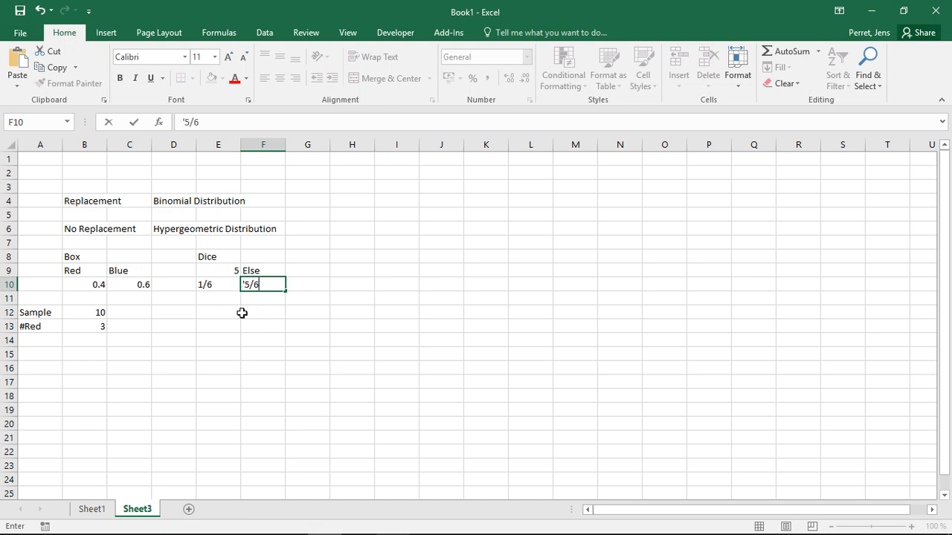
key("Return")
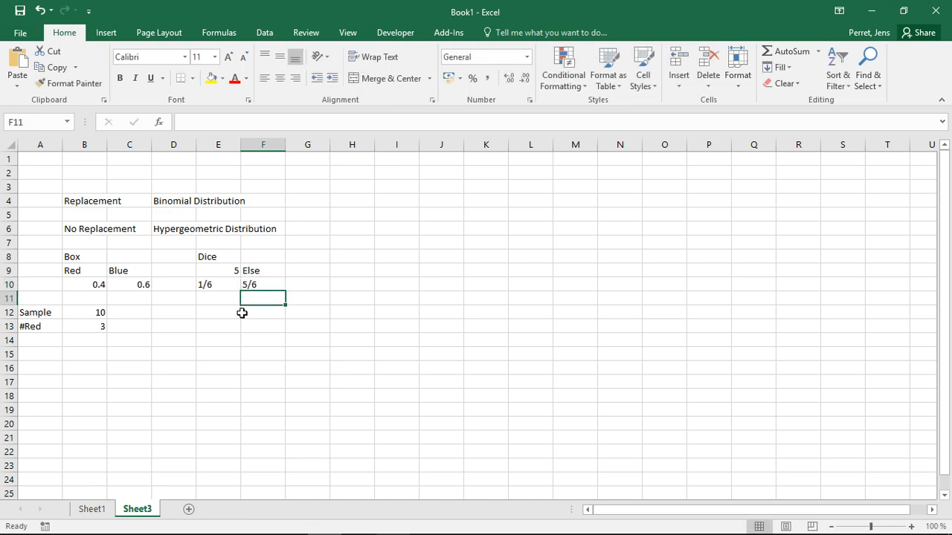
key("Down")
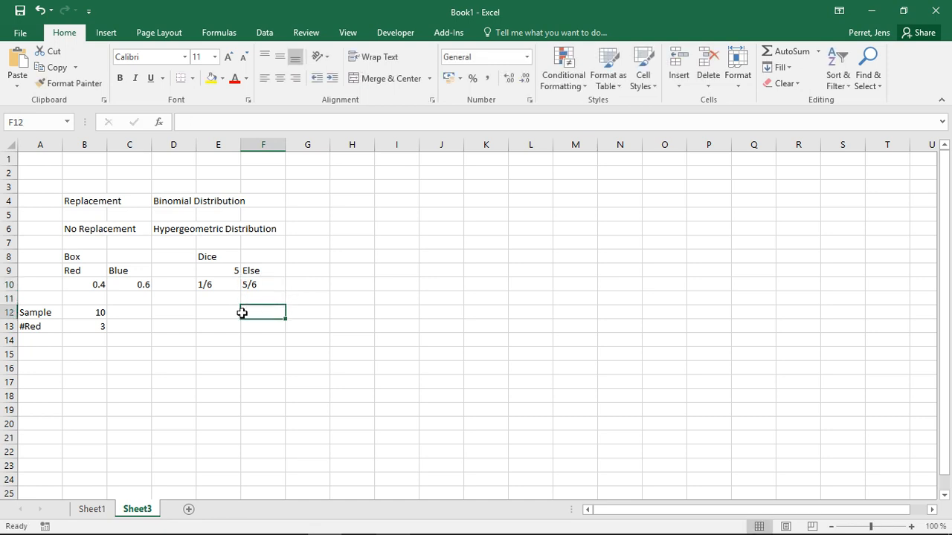
key("Left")
key("Left")
key("Right")
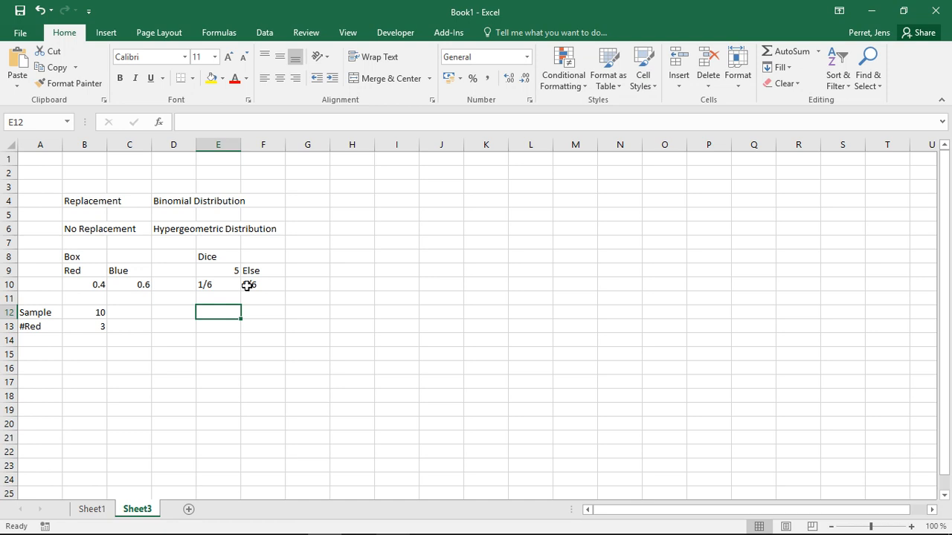
left_click_drag(230, 285, 260, 285)
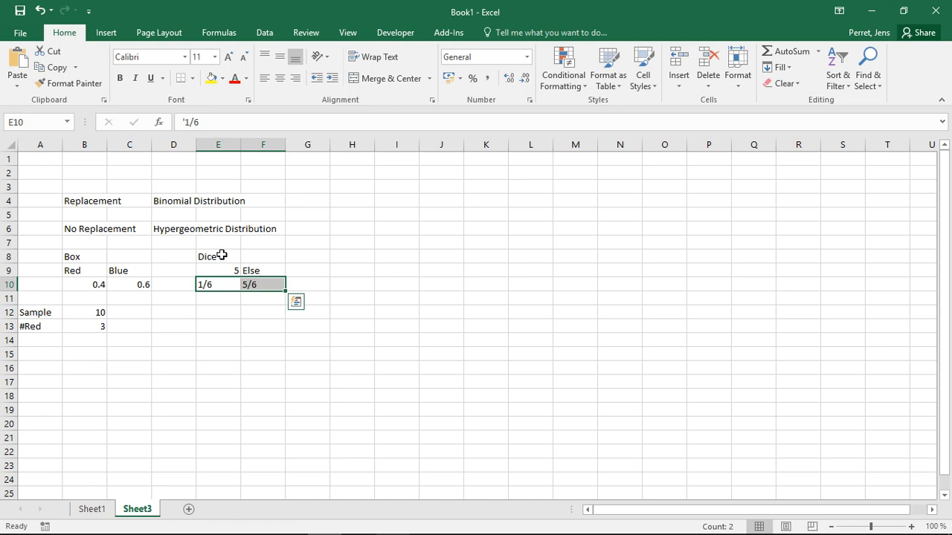
left_click(172, 205)
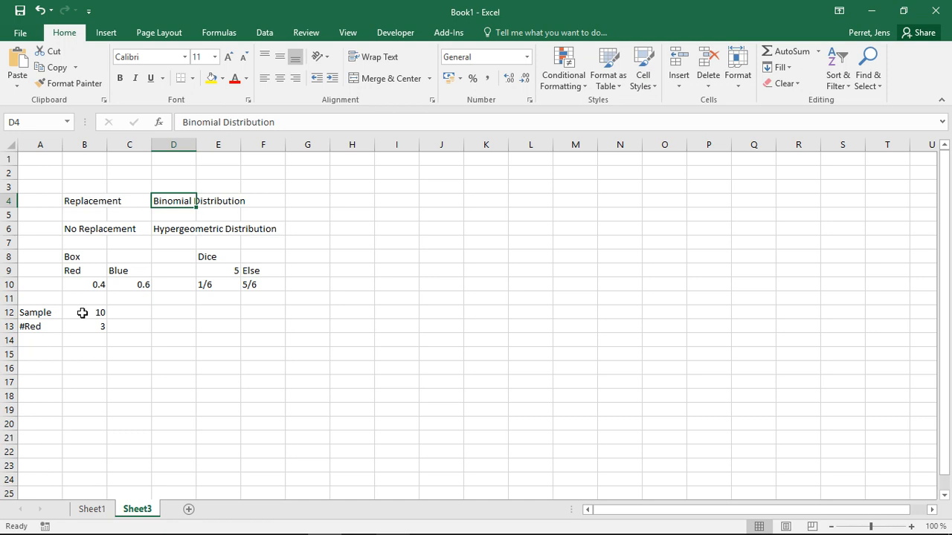
left_click(85, 355)
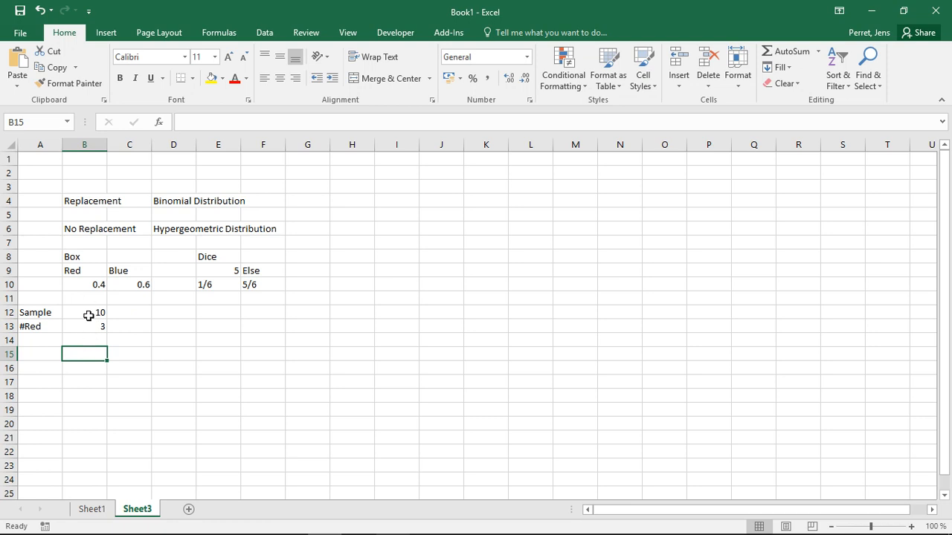
Calculate the box example's binomial probability in B15 with =BINOM.DIST(B13;B12;B10;FALSE).
type("=")
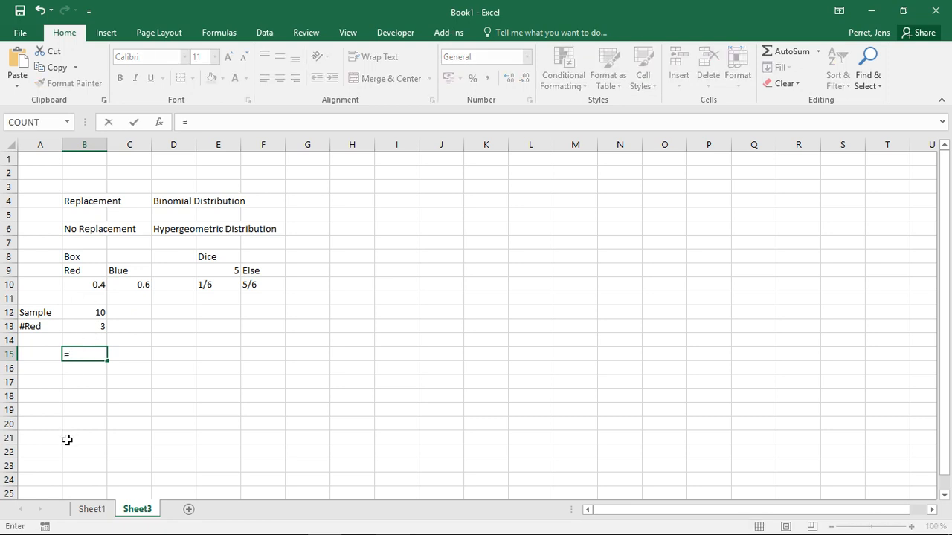
type("BINOM")
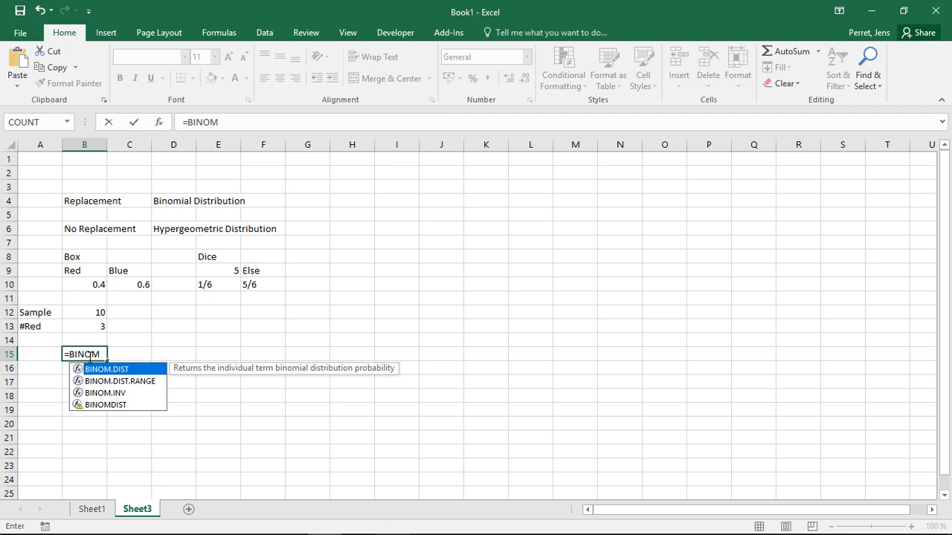
type(".d")
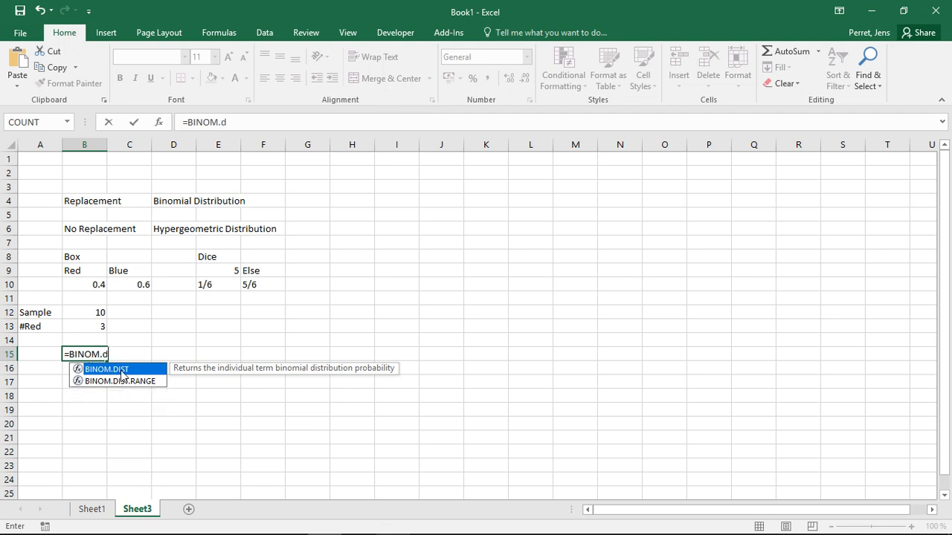
type("ist(")
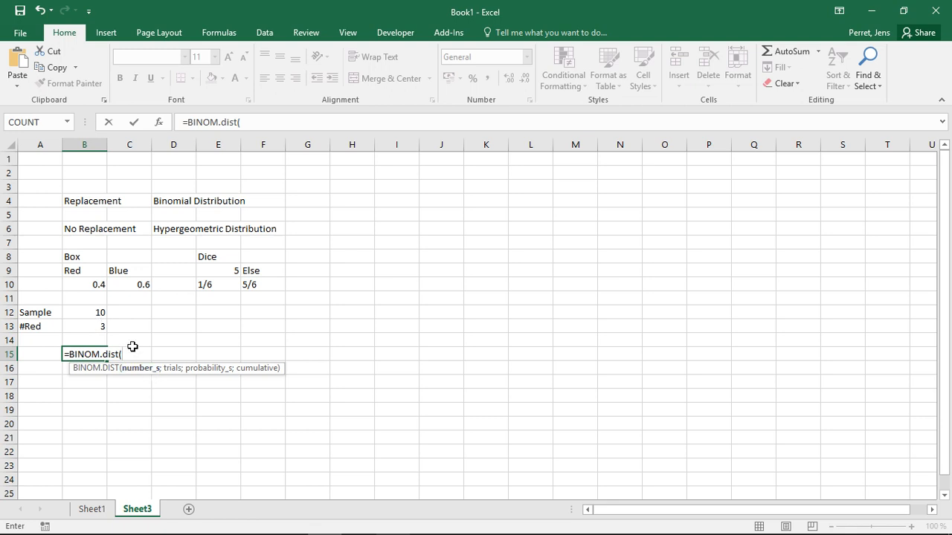
left_click(81, 329)
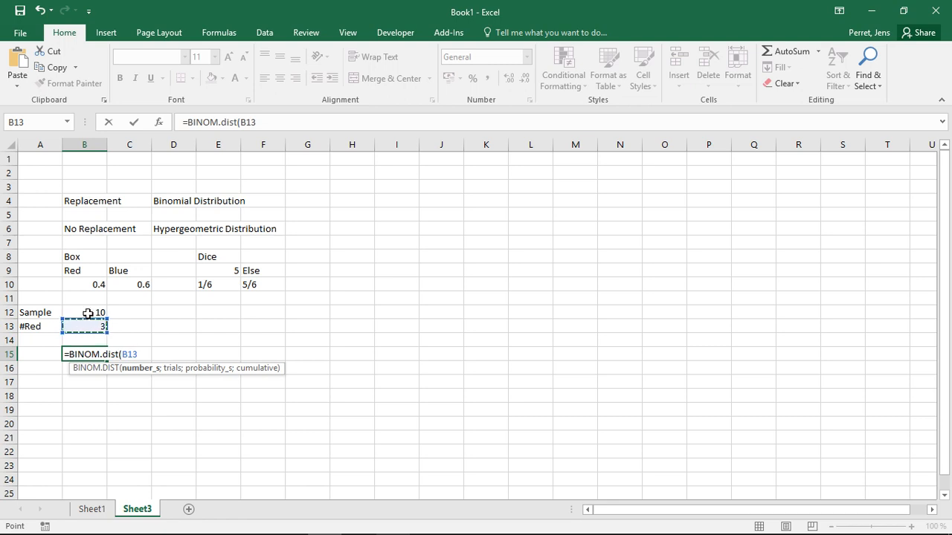
type(";")
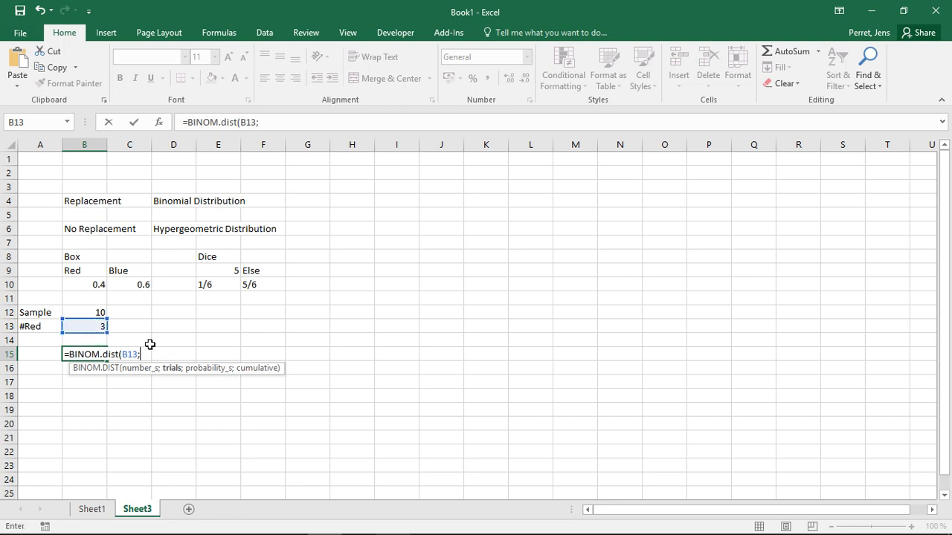
left_click(95, 313)
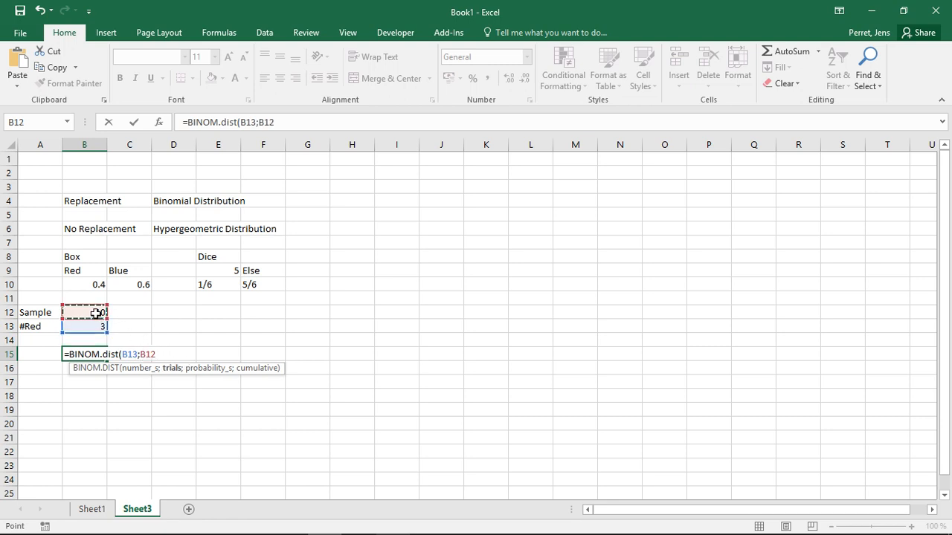
type(";")
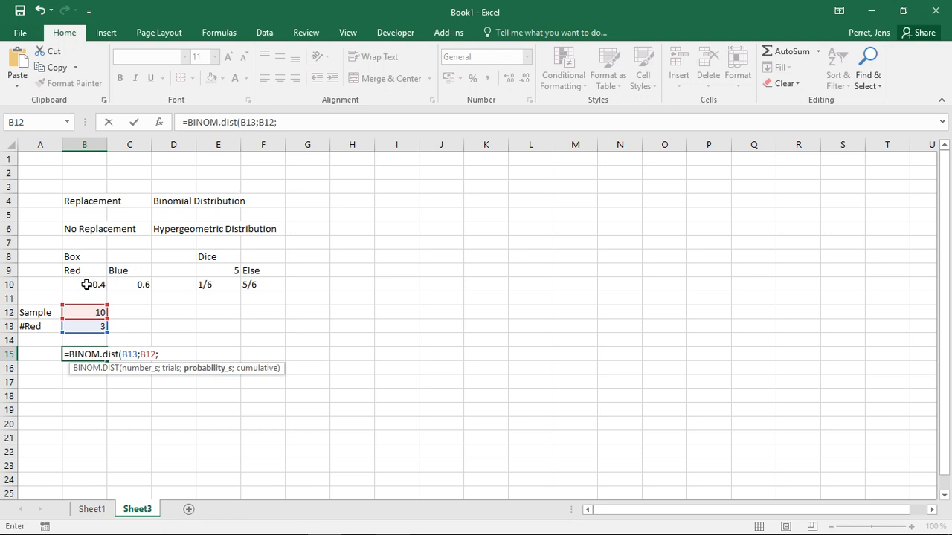
left_click(86, 285)
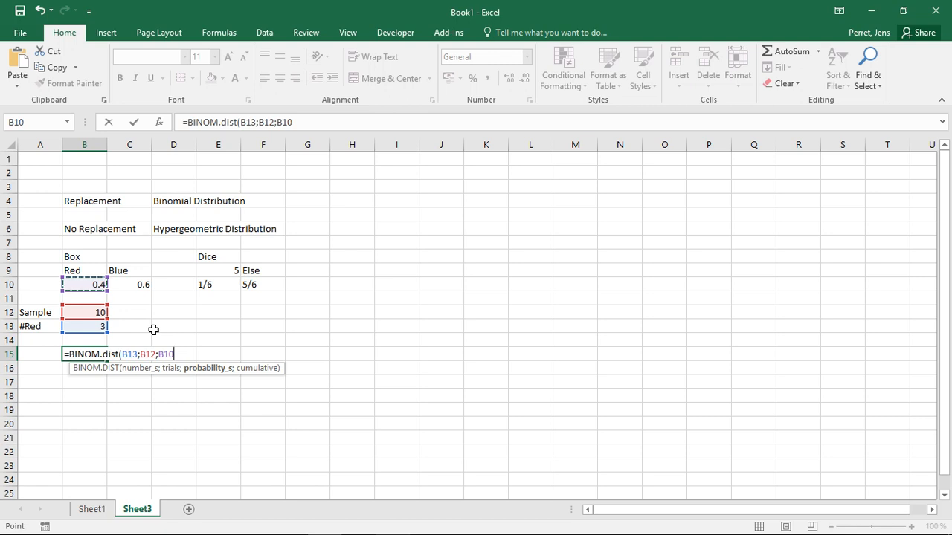
type(";")
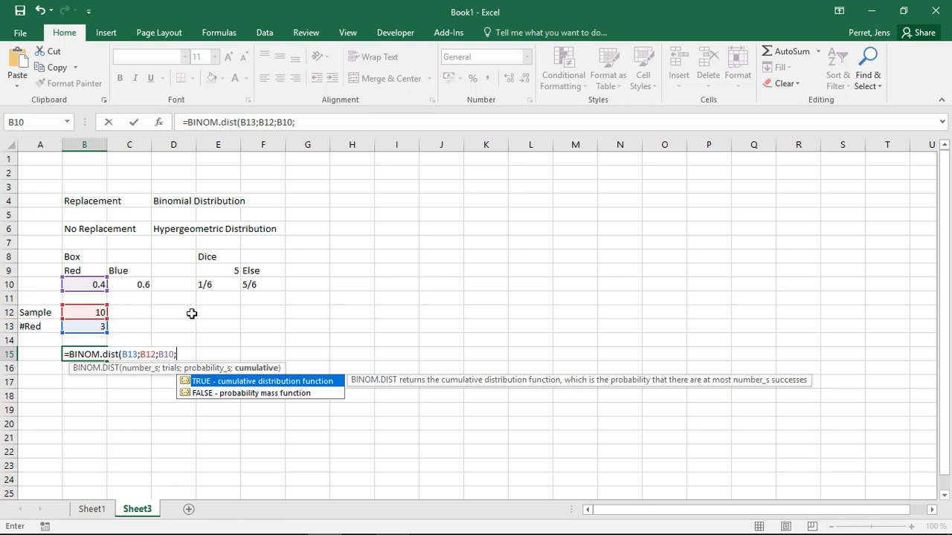
type("FALSE)")
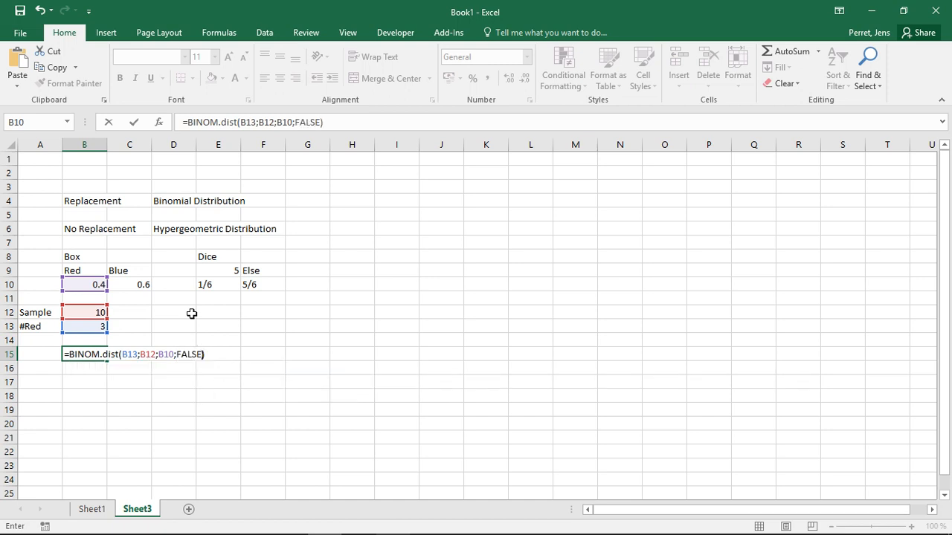
key("Return")
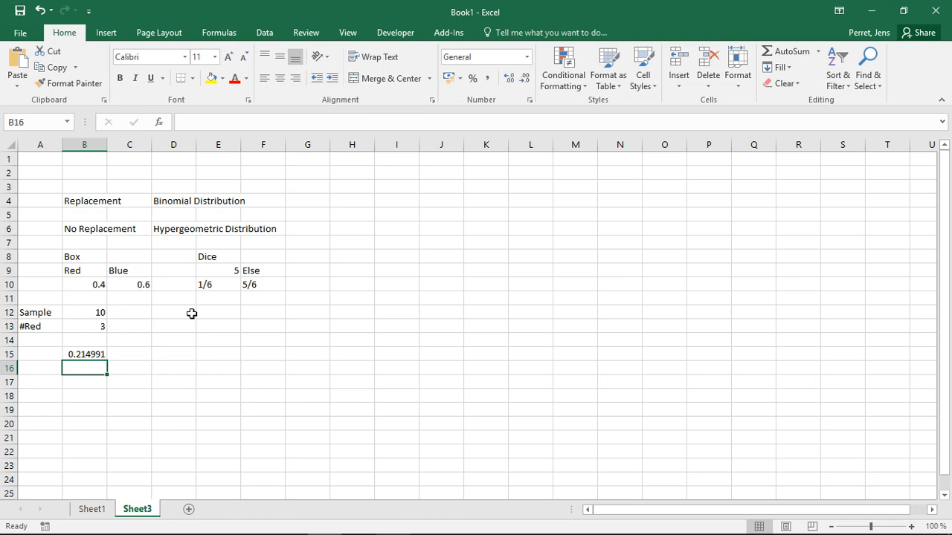
left_click(97, 354)
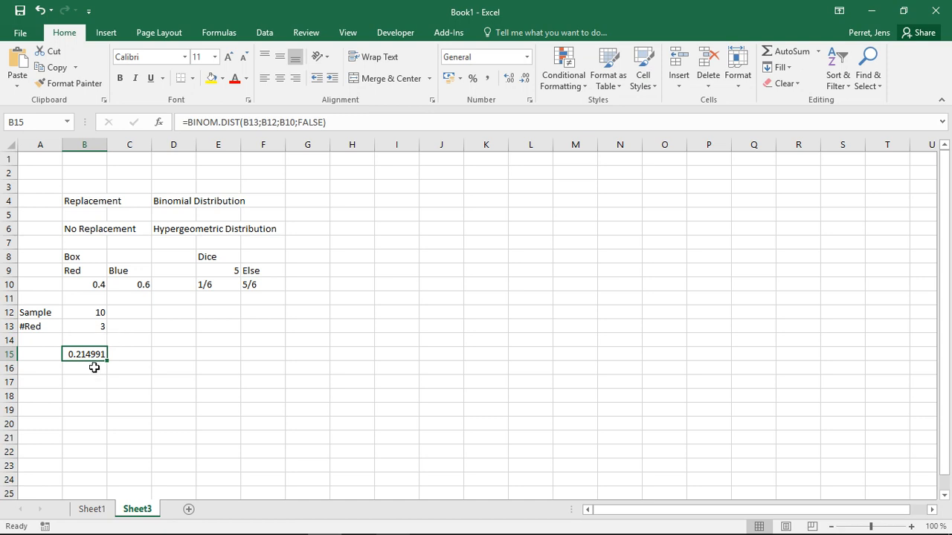
Enter the dice example's sample size 100 in E12 and its number of successes 10 in E13.
left_click(206, 310)
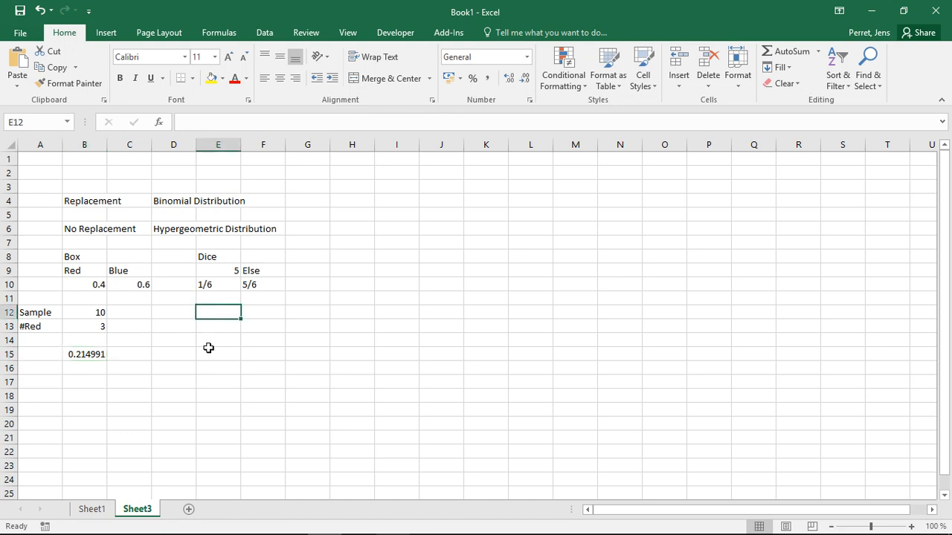
type("100")
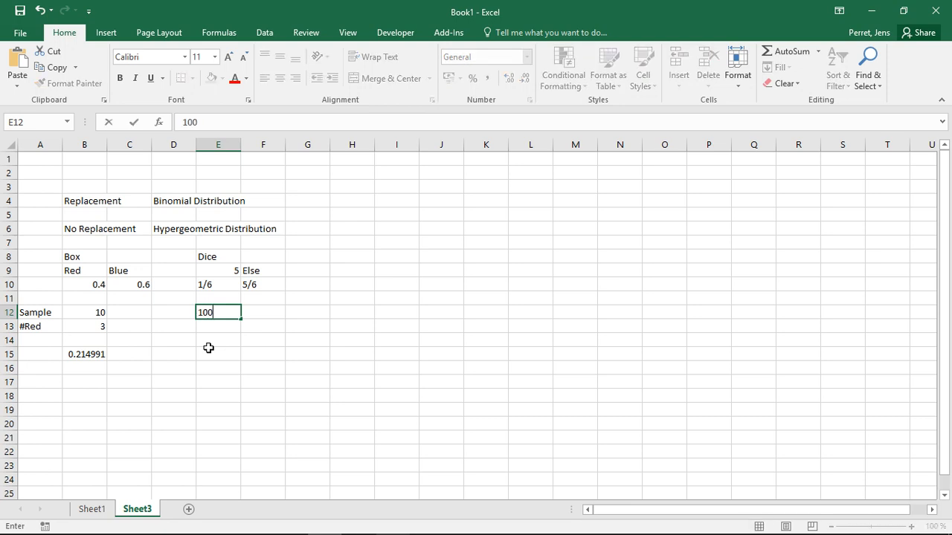
key("Return")
type("10")
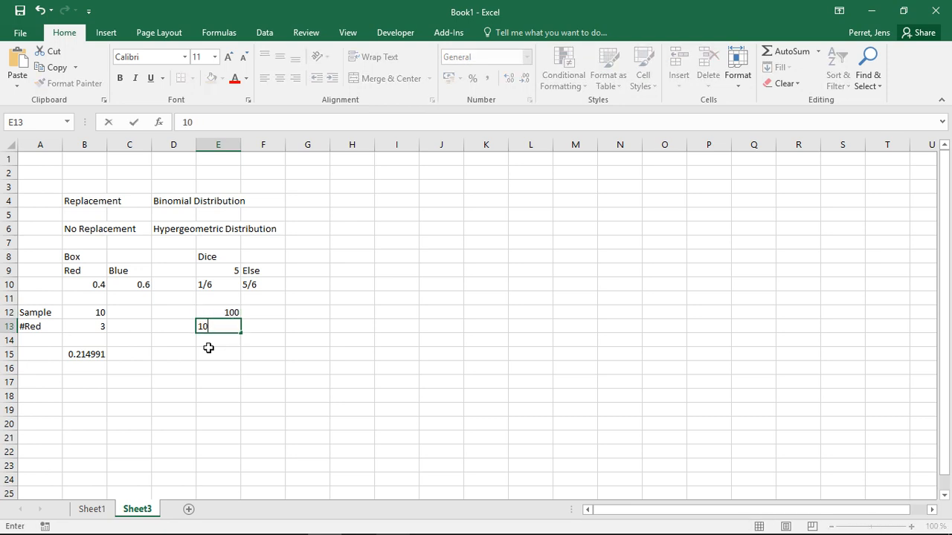
key("Return")
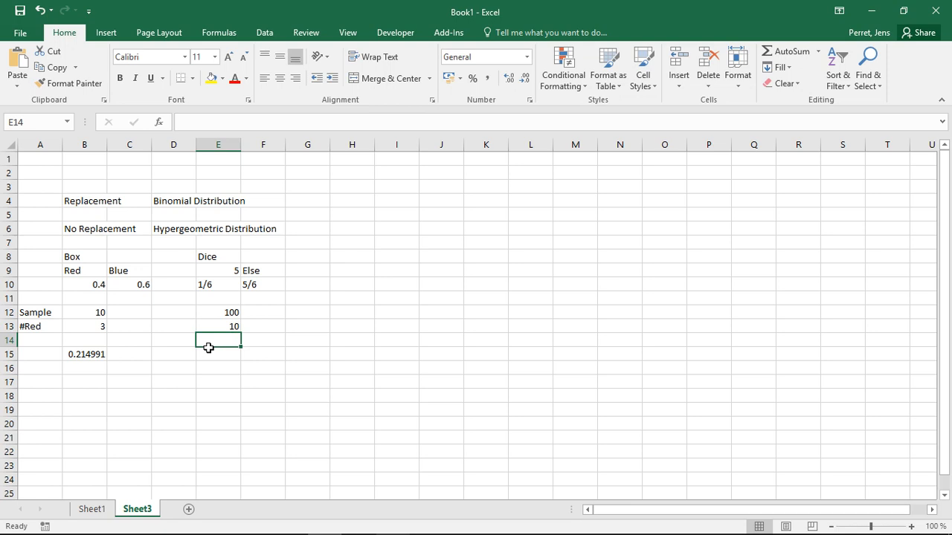
Calculate the dice example's binomial probability in E15 with =BINOM.DIST(10;100;1/6;FALSE).
key("Return")
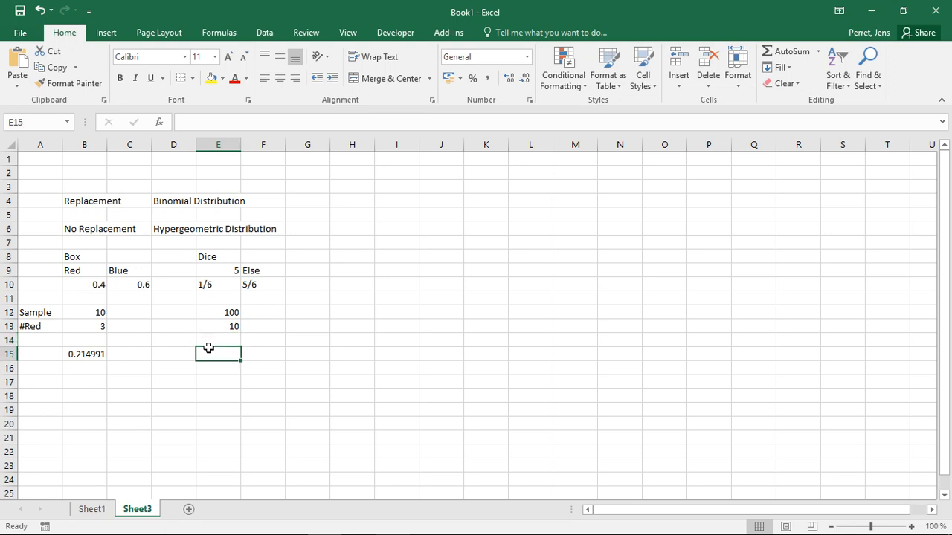
type("=BINOM-")
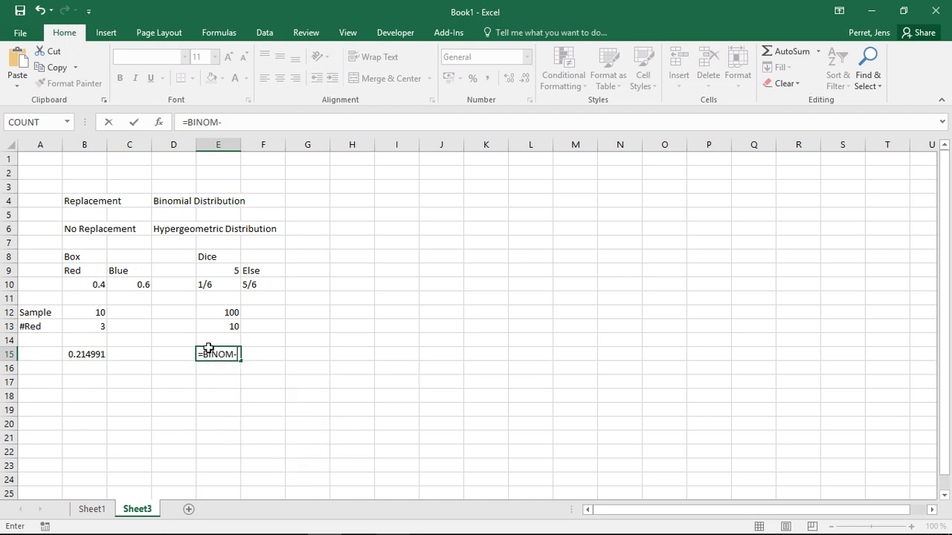
key("BackSpace")
type(".dist(")
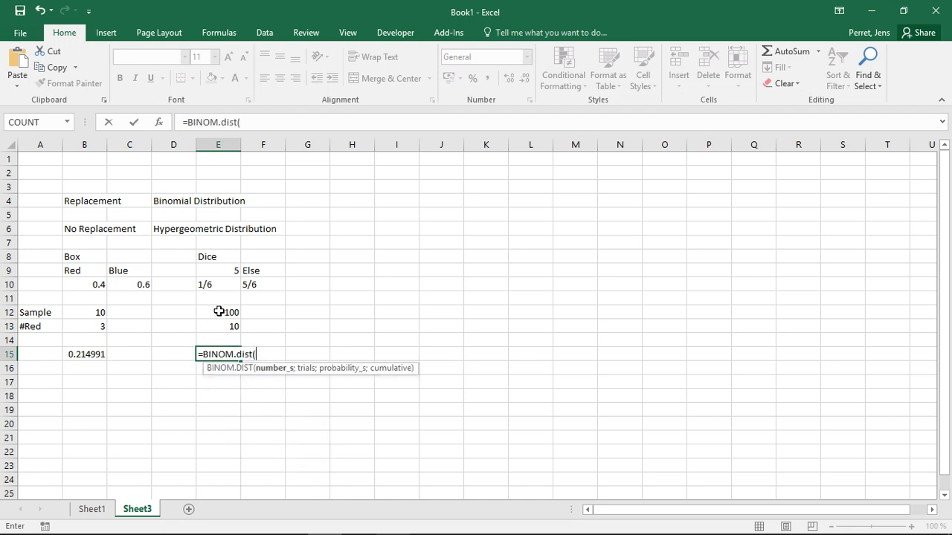
type("10;100;")
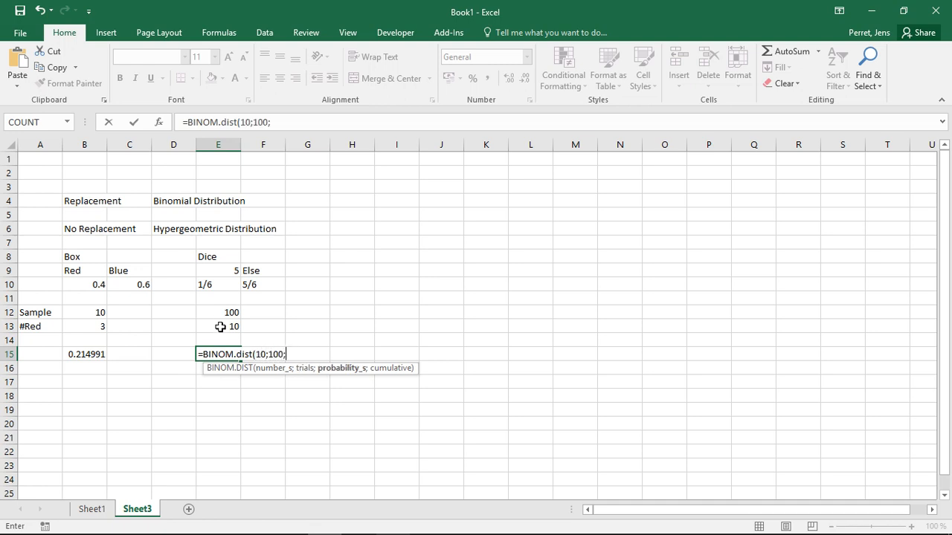
type("1/6;FALSE")
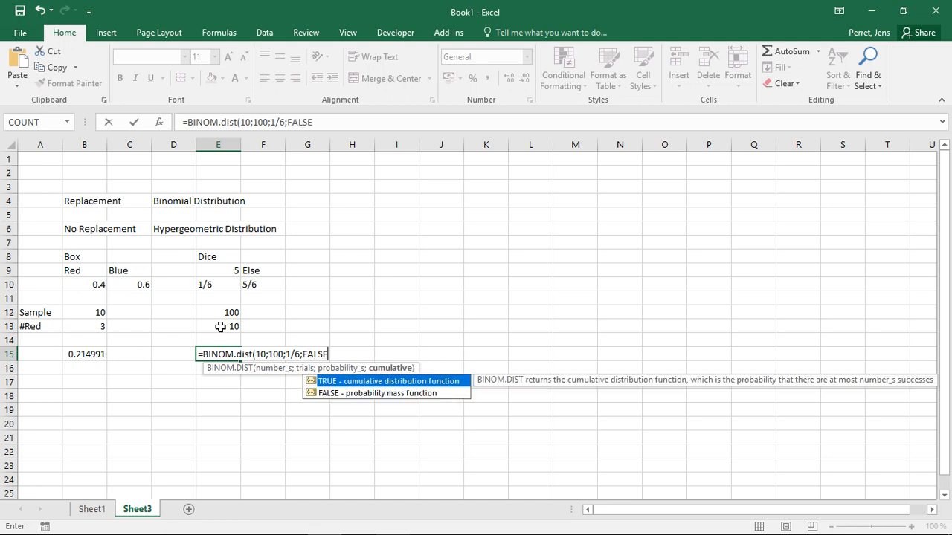
type(")")
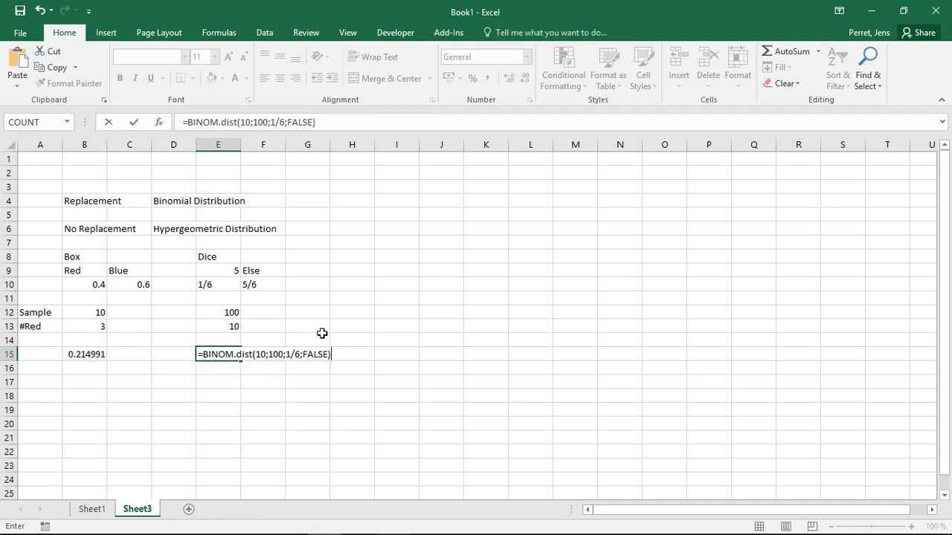
key("Return")
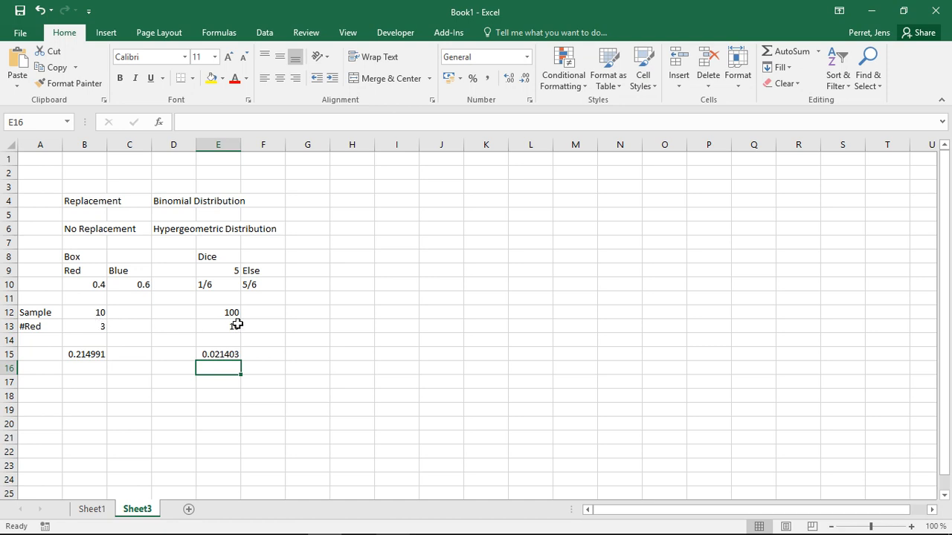
left_click(94, 329)
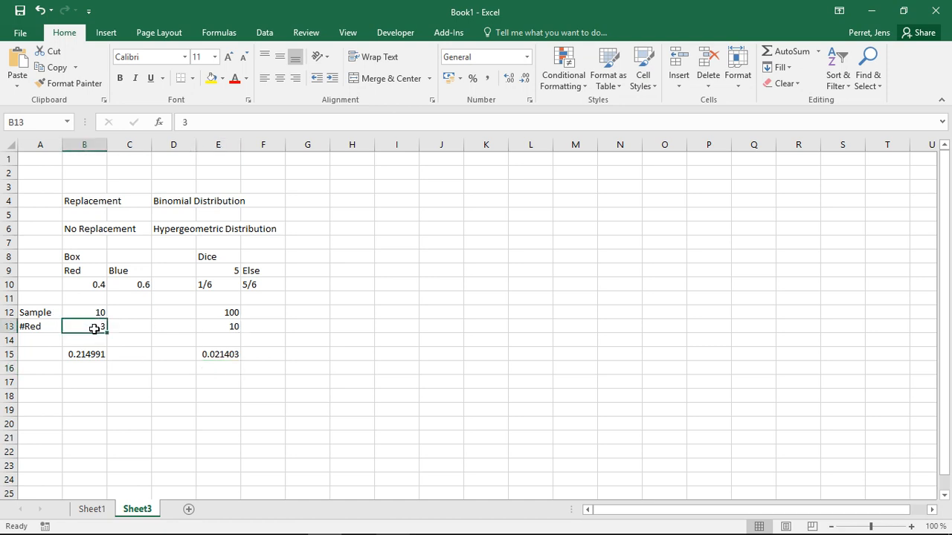
left_click(205, 324)
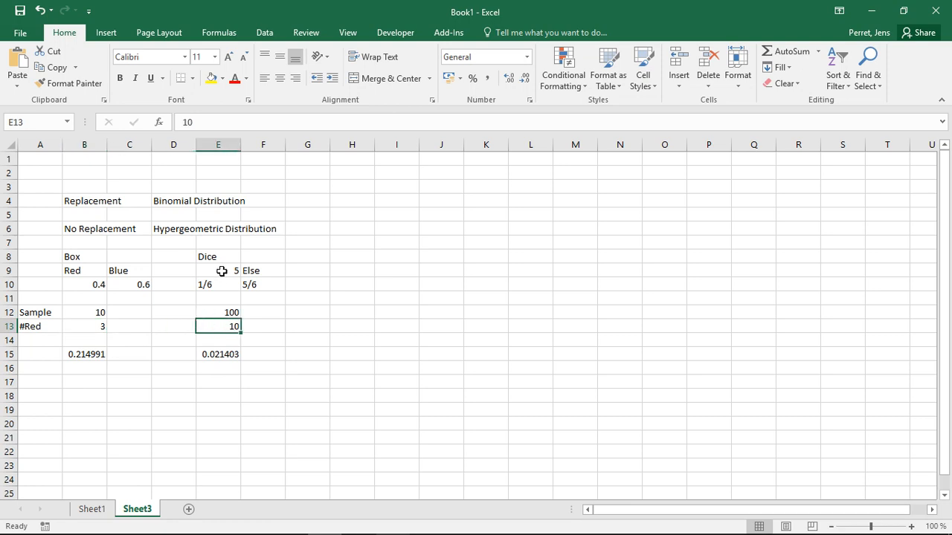
left_click(76, 386)
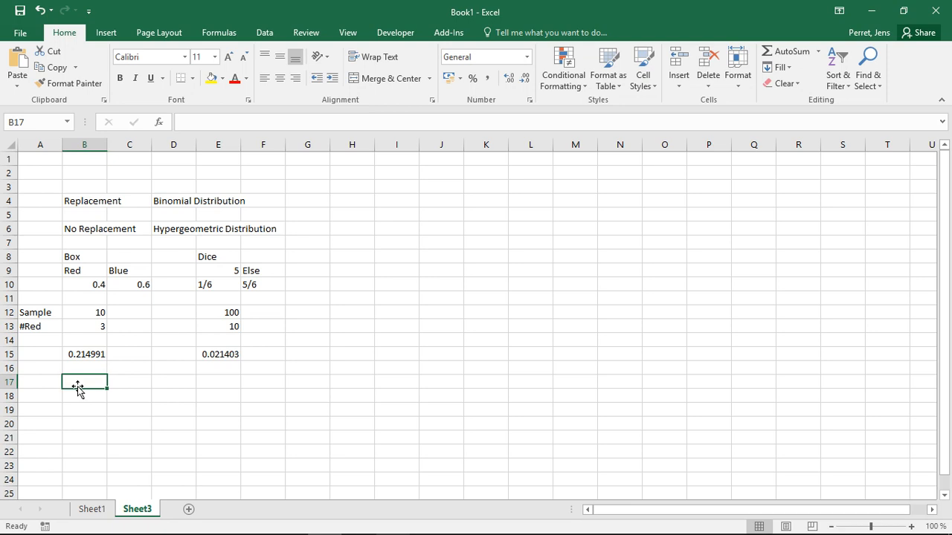
Label the box probability by entering P(X=3) in A15.
left_click(43, 354)
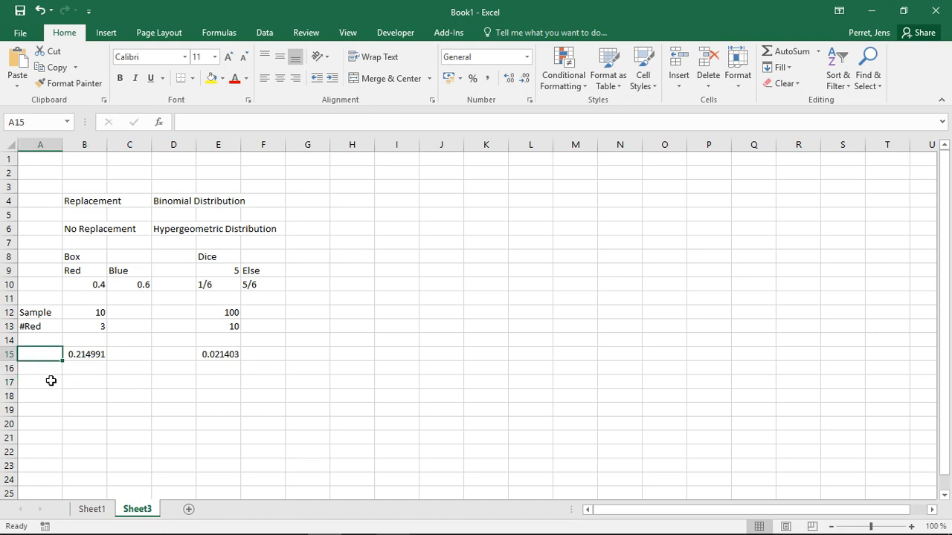
type("P(X=")
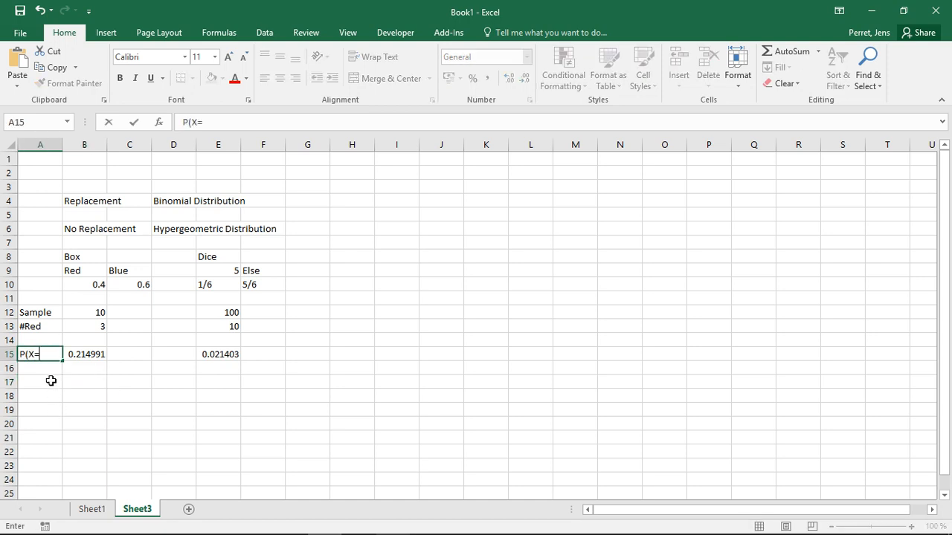
type("3)")
key("Return")
key("Up")
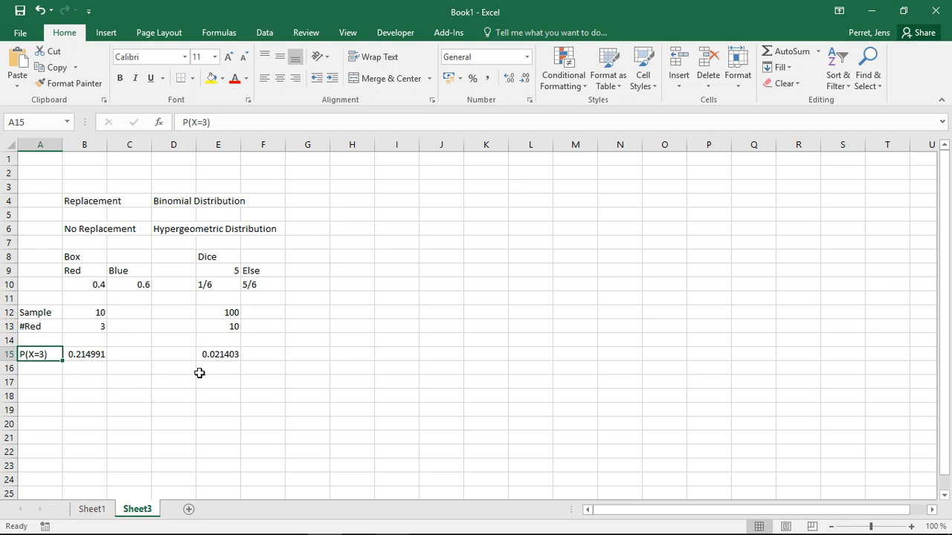
Label the dice probability by entering P(X=10) in D15.
left_click(181, 358)
type("P(")
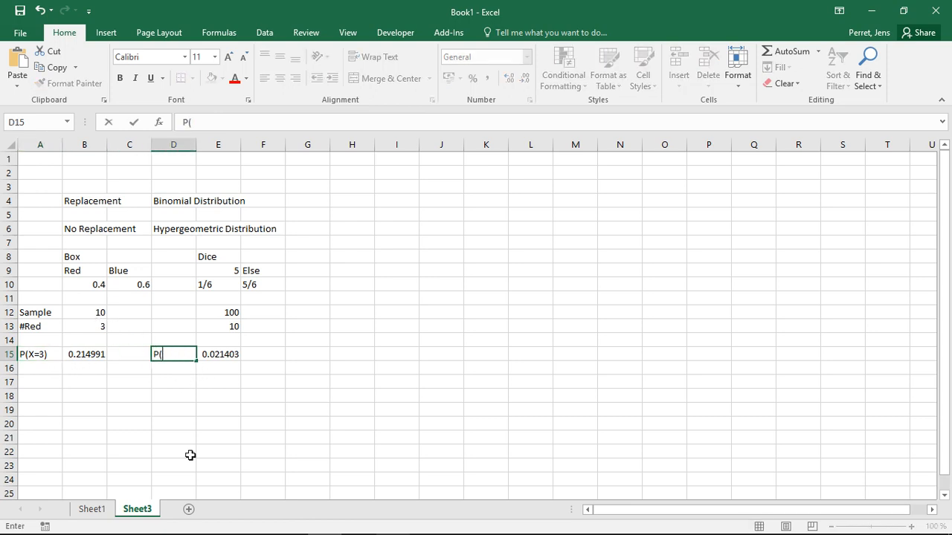
type("X=10)")
key("Return")
Enter the cumulative probability label P(X<=3) in A17 for the box example.
key("Return")
key("Down")
key("Left")
key("Left")
key("Left")
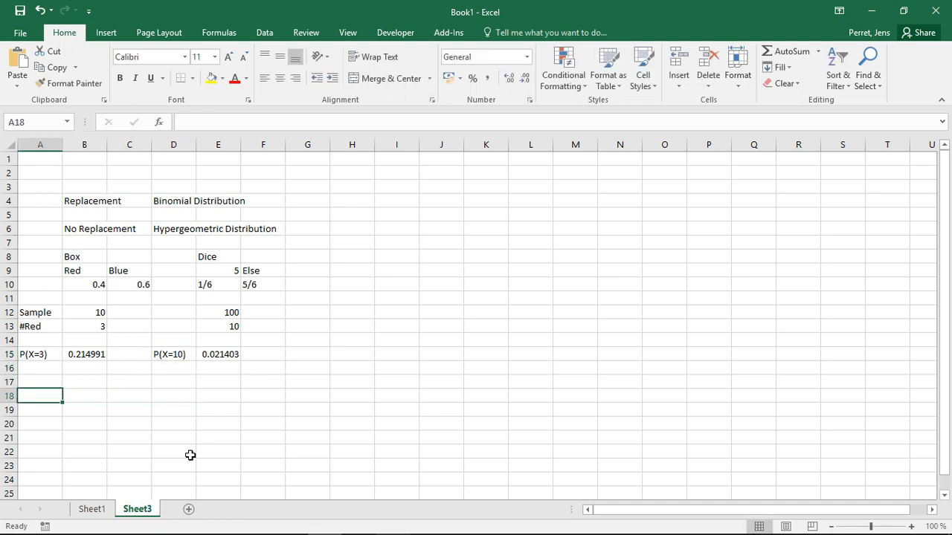
key("Up")
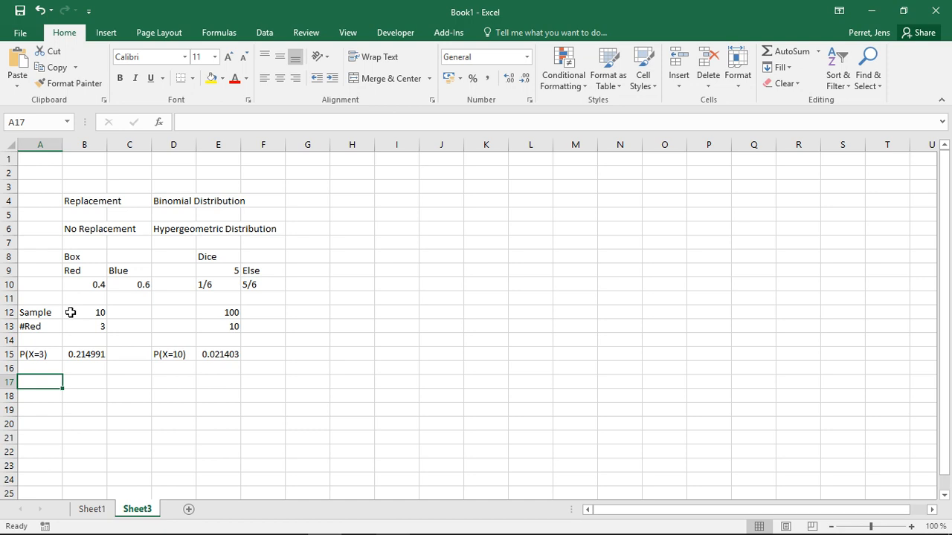
type("P(X")
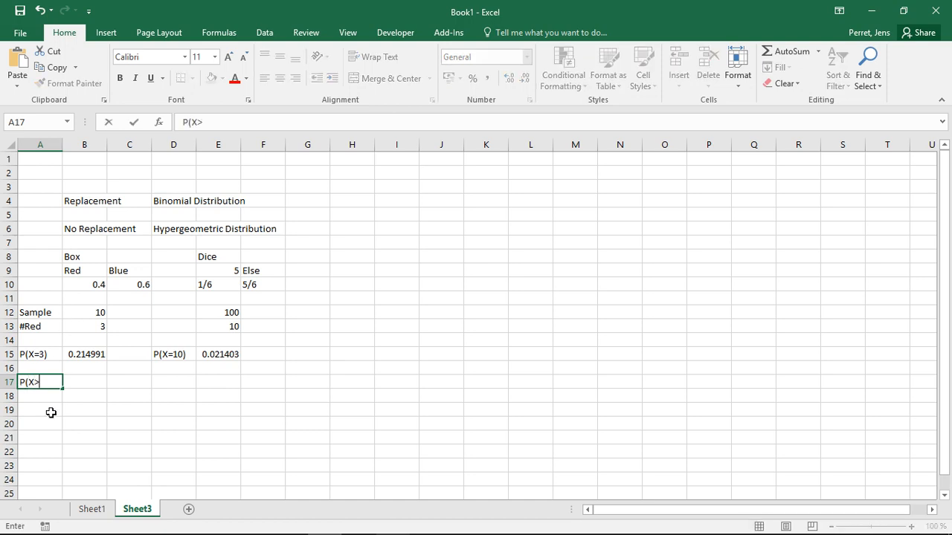
type("<=3)")
key("Return")
key("Up")
key("Up")
key("Up")
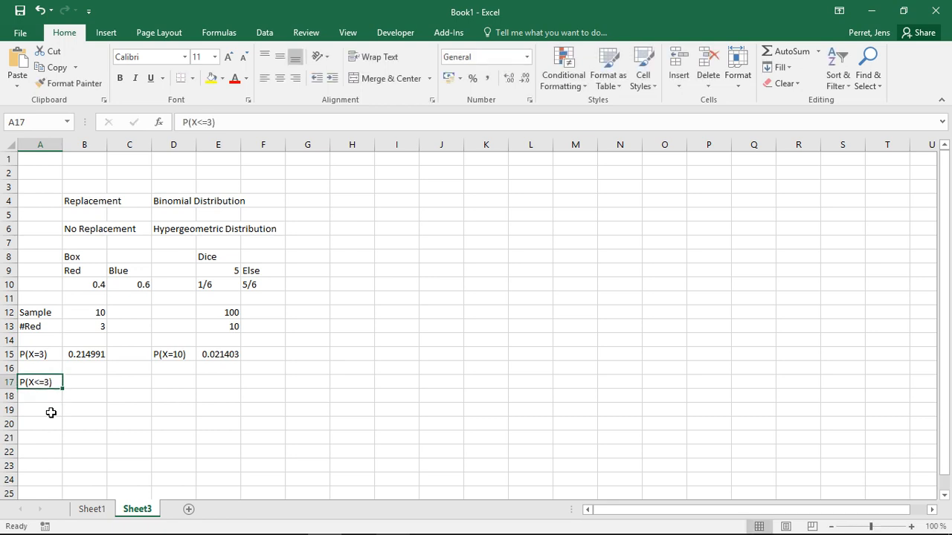
Begin a BINOM.DIST formula in B17 for the box example's cumulative probability.
key("Right")
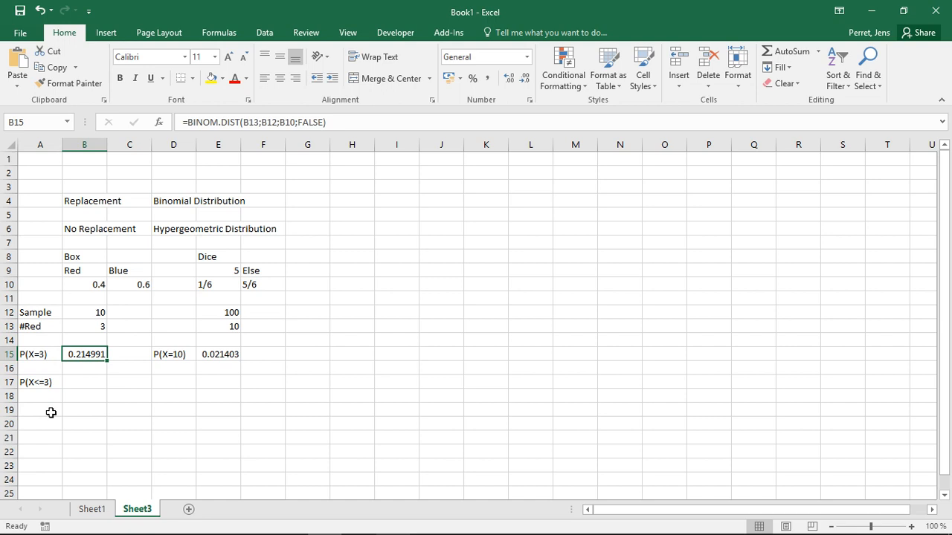
key("Down")
key("Down")
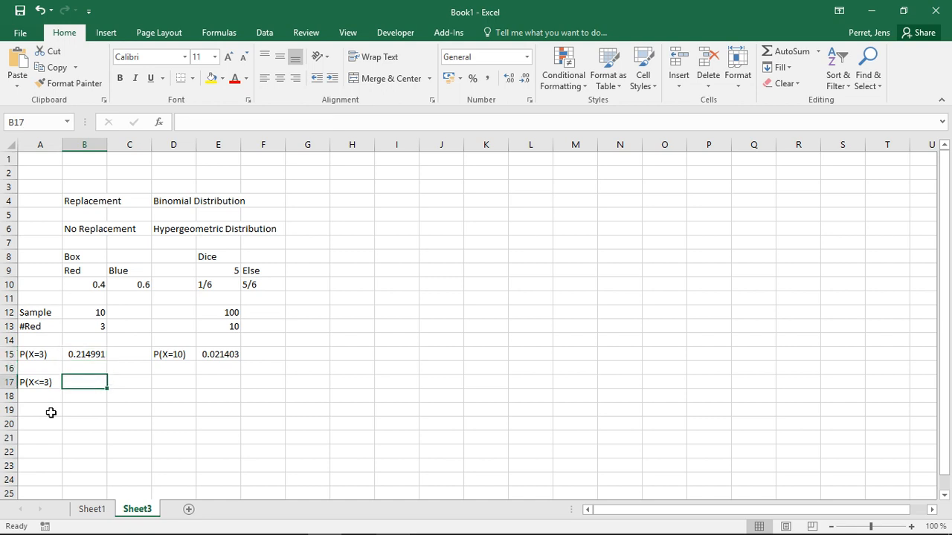
type("=BINOM")
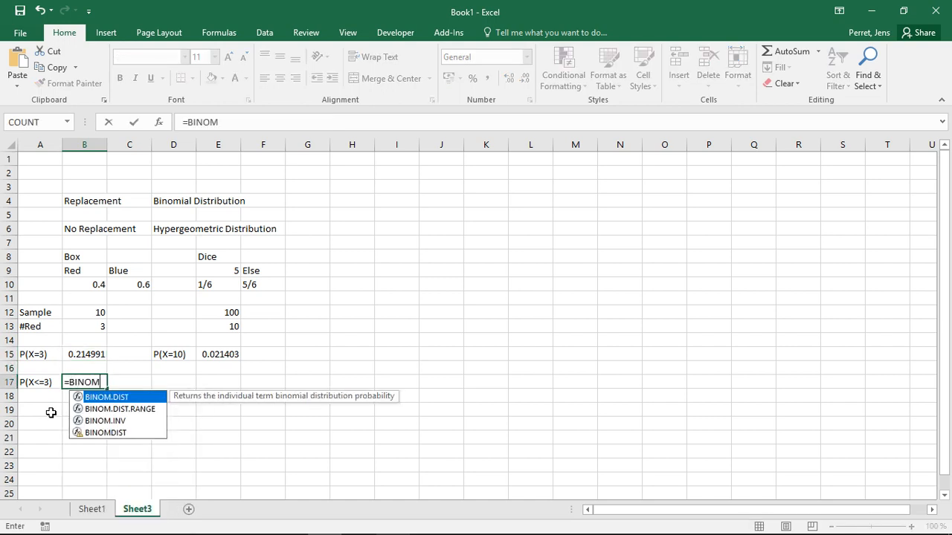
type(":D")
key("BackSpace")
key("BackSpace")
type(".d")
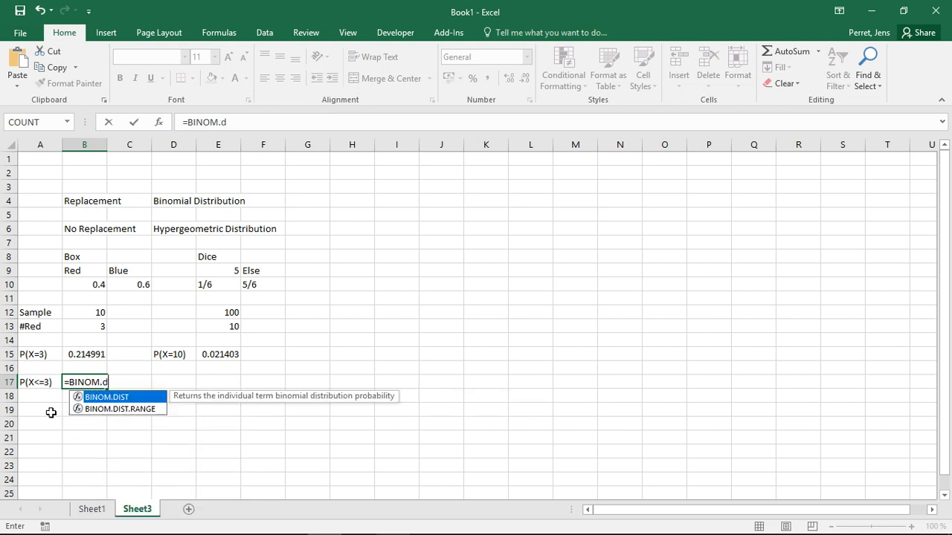
type("ist(")
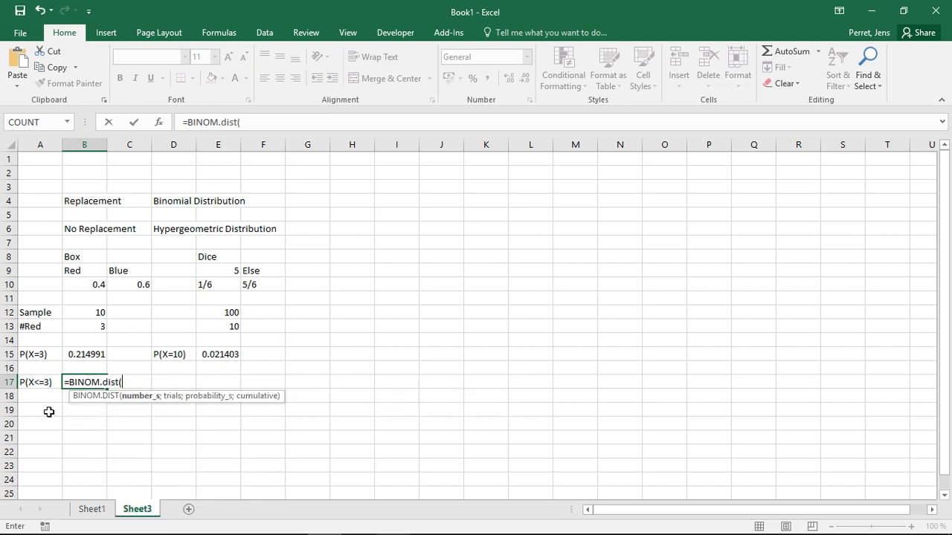
left_click(97, 327)
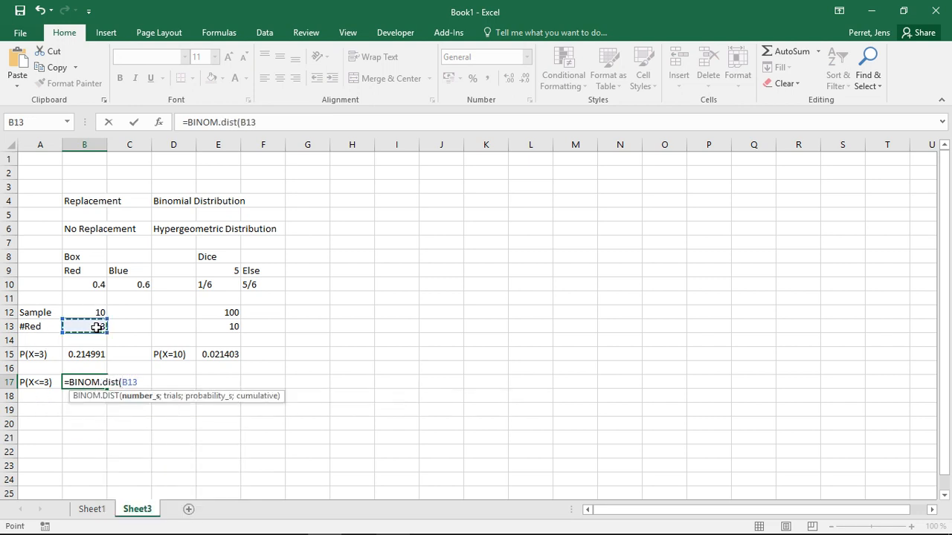
key("F8")
left_click(88, 313)
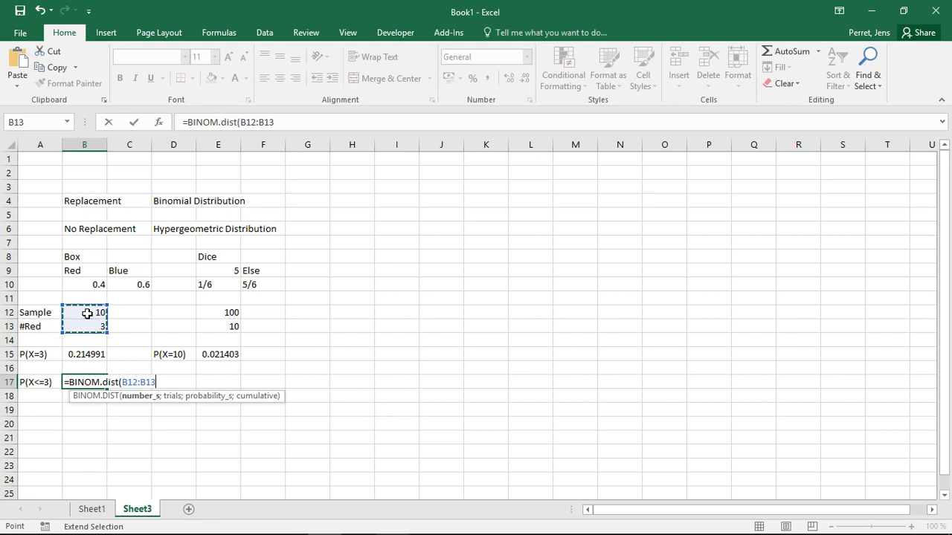
key("BackSpace")
key("BackSpace")
key("BackSpace")
key("BackSpace")
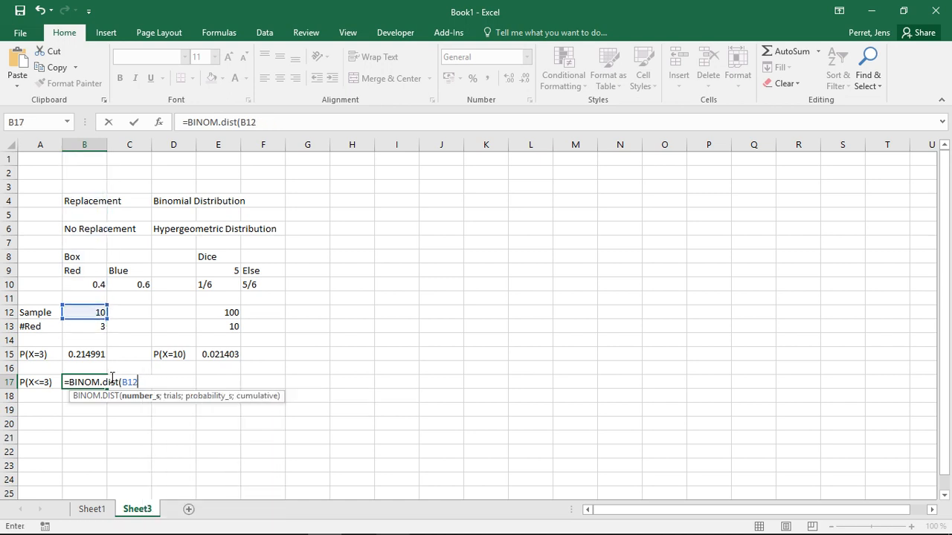
type(";")
key("BackSpace")
key("BackSpace")
key("BackSpace")
key("BackSpace")
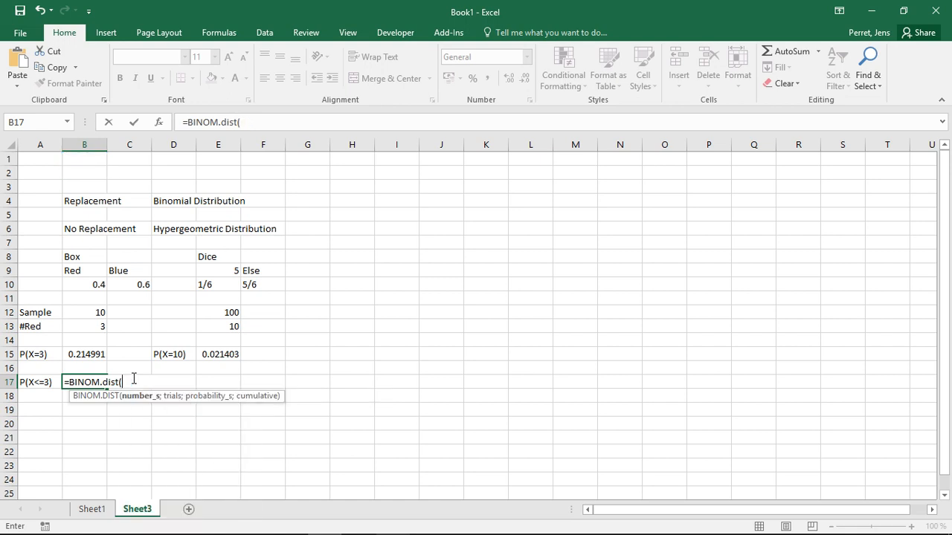
Complete the B17 formula with the arguments B13;B12;B10;TRUE to calculate the box example's cumulative probability.
left_click(82, 325)
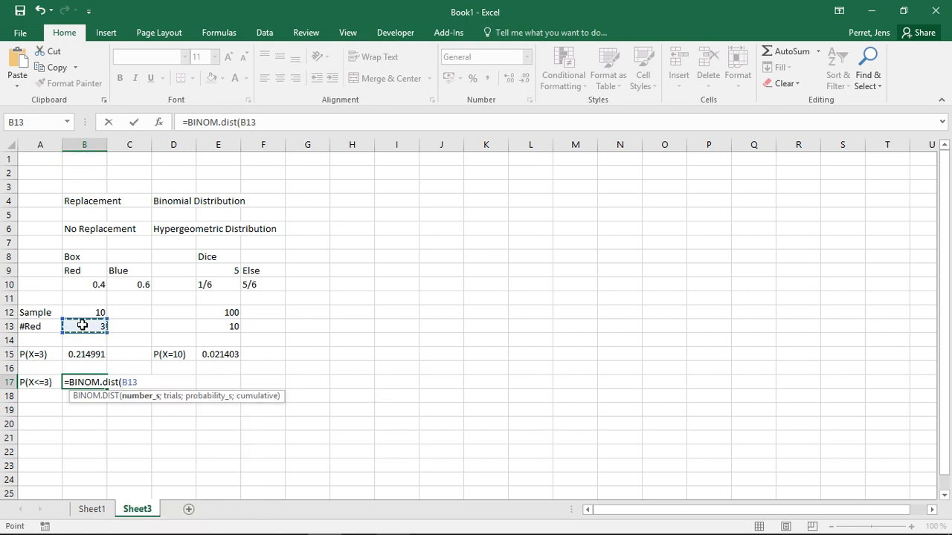
type(";")
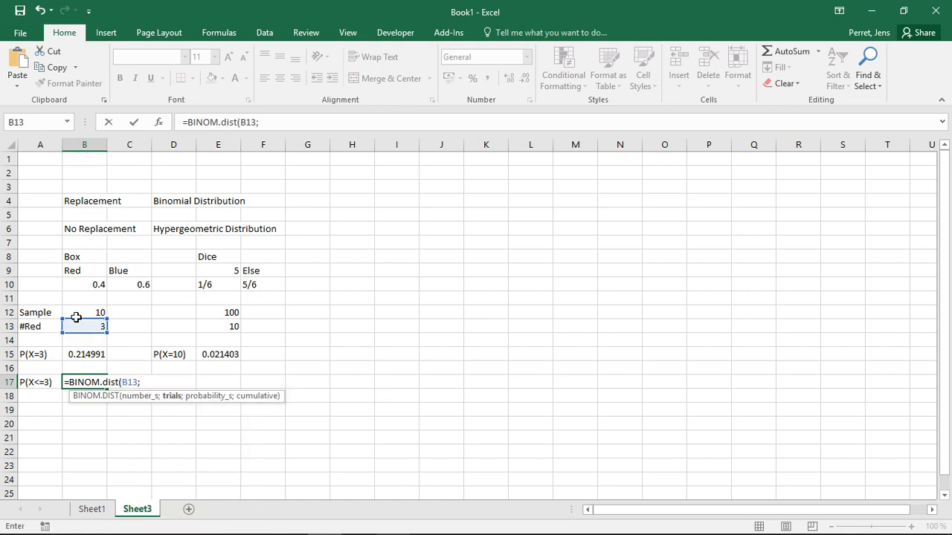
left_click(75, 314)
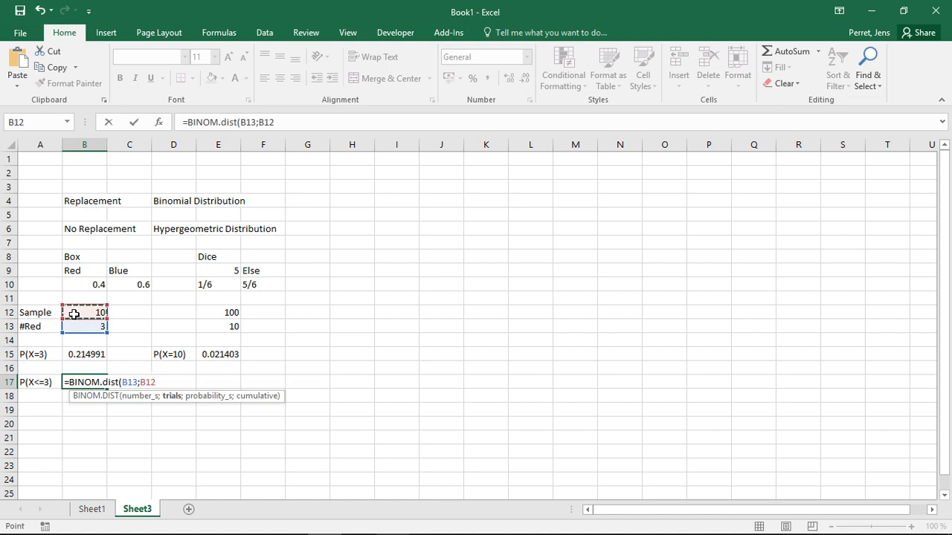
type(";")
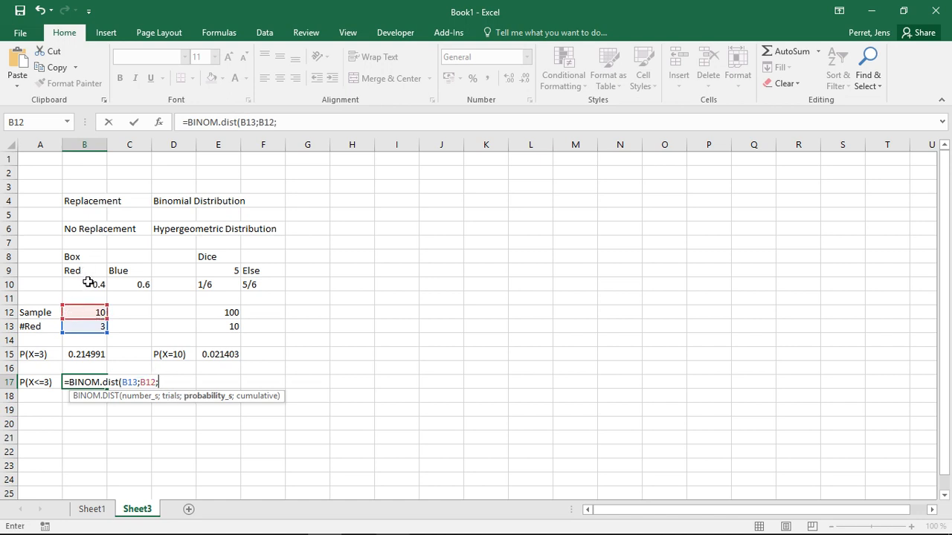
left_click(87, 282)
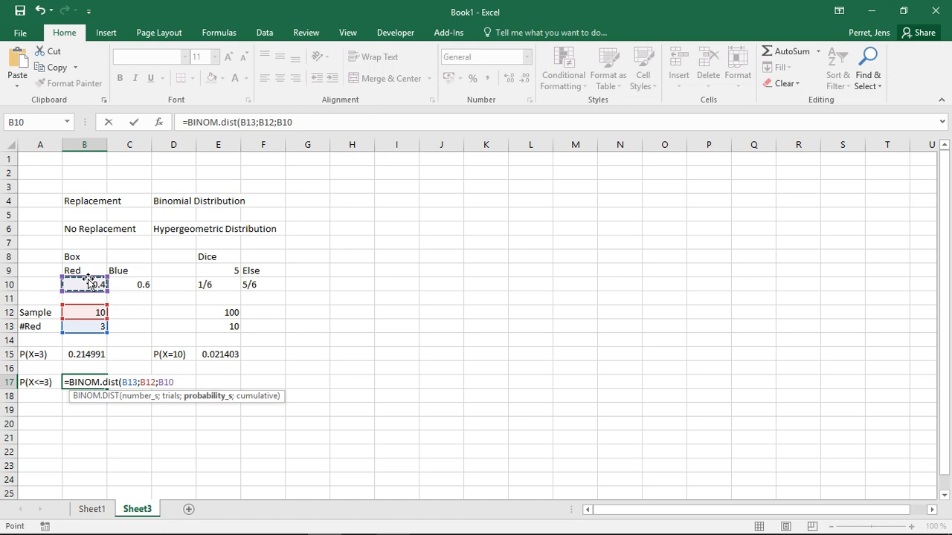
type(";")
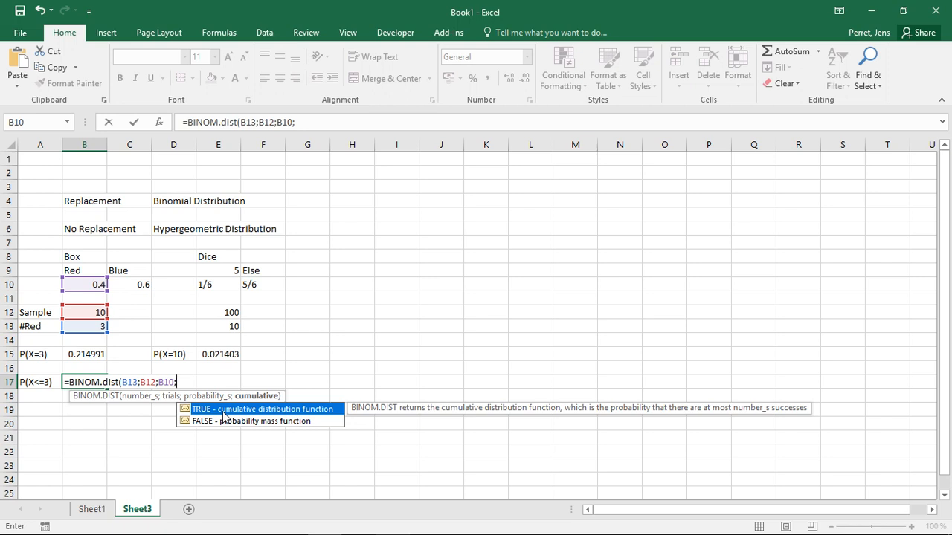
type("TRUE)")
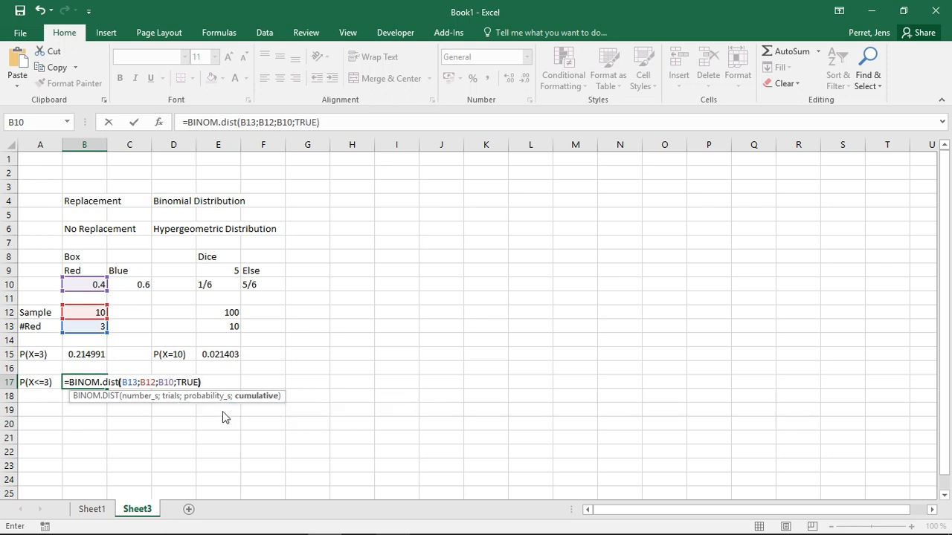
key("Return")
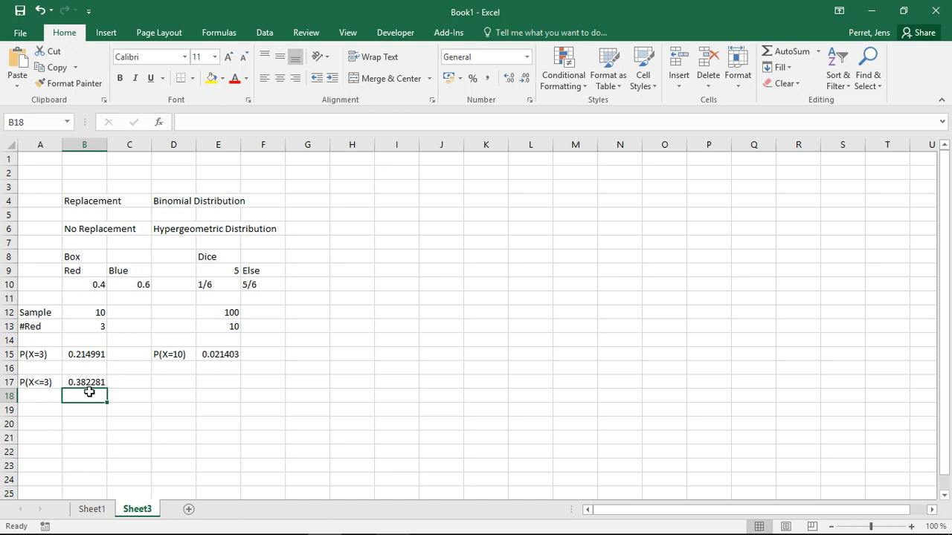
Enter the cumulative probability label P(X<=10) in D17 for the dice example.
left_click(182, 378)
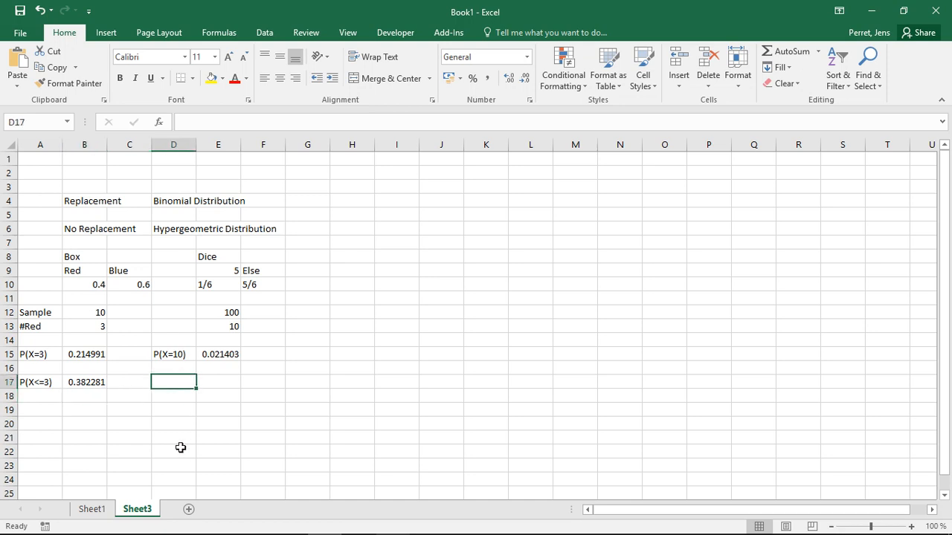
type("P(X")
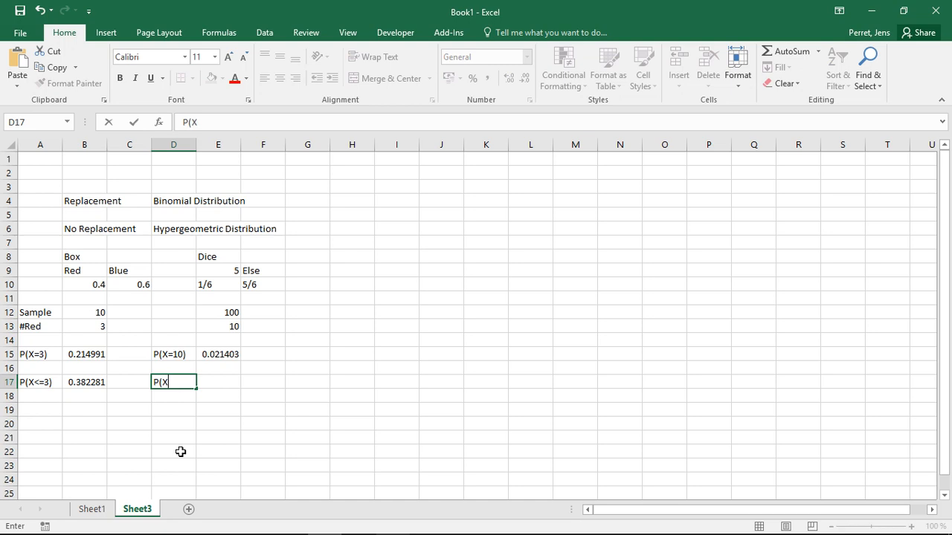
type("<=10)")
key("Return")
Copy the dice example's exact probability formula from E15 into E17.
key("Up")
key("Up")
key("Up")
key("Right")
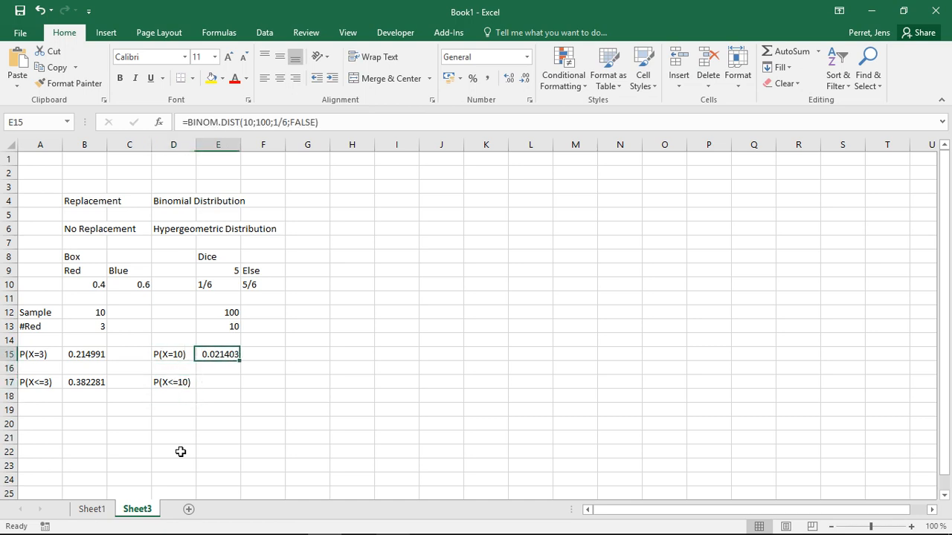
key("ctrl+c")
key("Down")
key("Down")
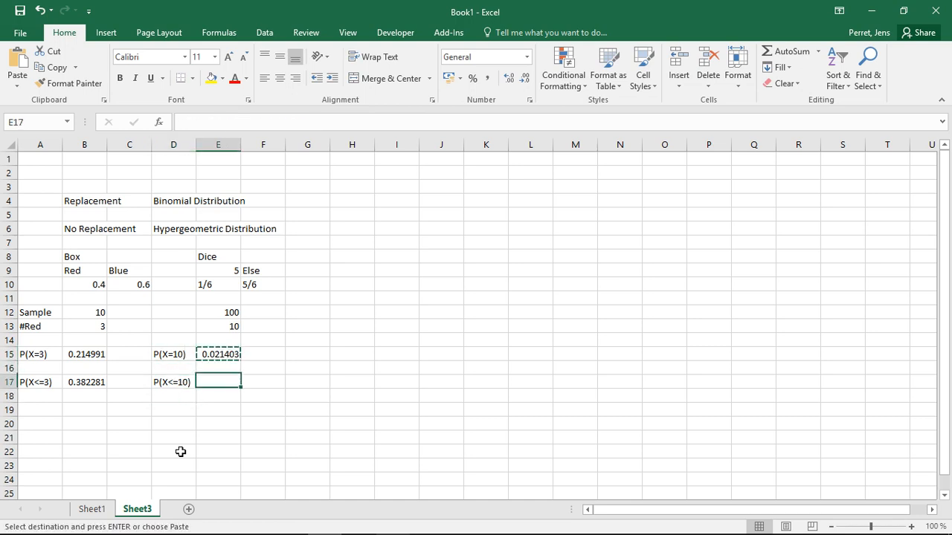
key("ctrl+v")
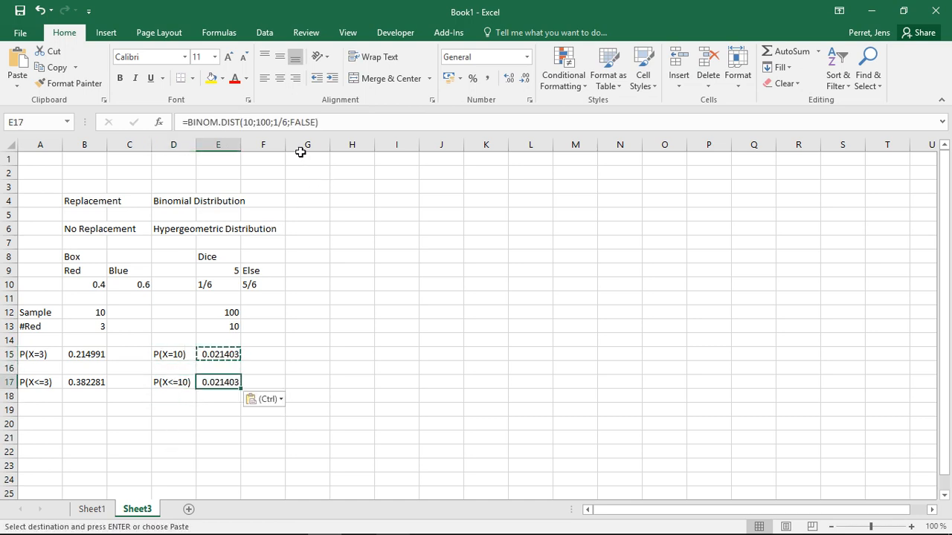
Change the cumulative argument of the E17 formula to TRUE, giving =BINOM.DIST(10;100;1/6;TRUE).
left_click(291, 123)
key("shift+Right")
key("shift+Right")
key("shift+Right")
key("shift+Right")
key("shift+Right")
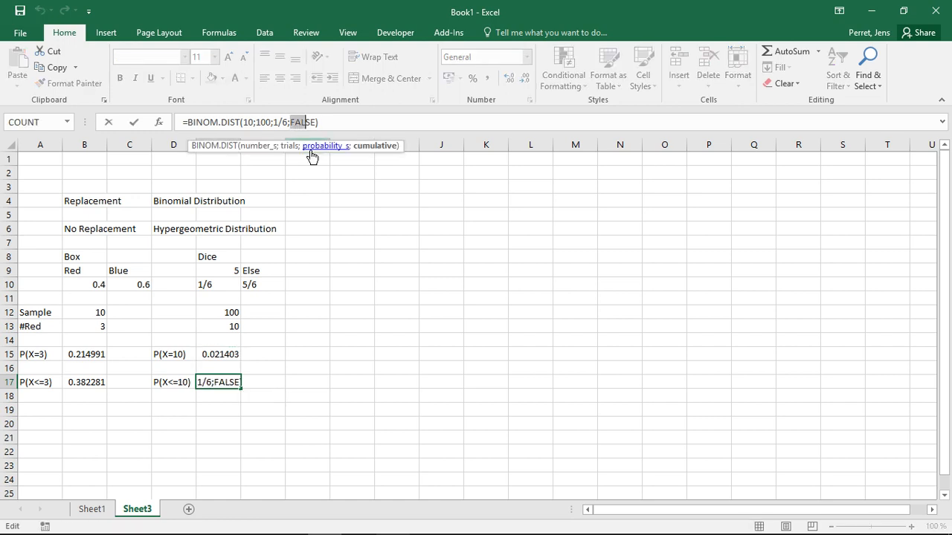
type("TRUE")
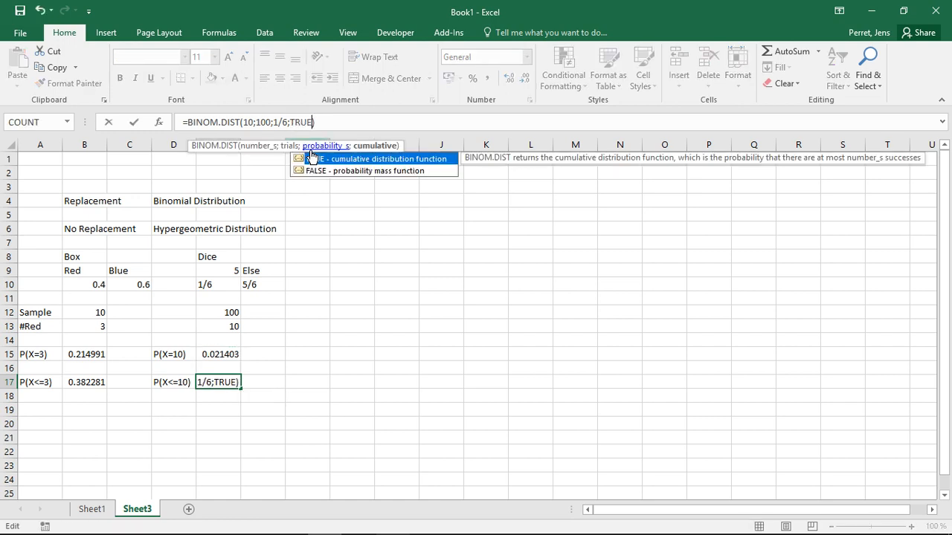
key("Return")
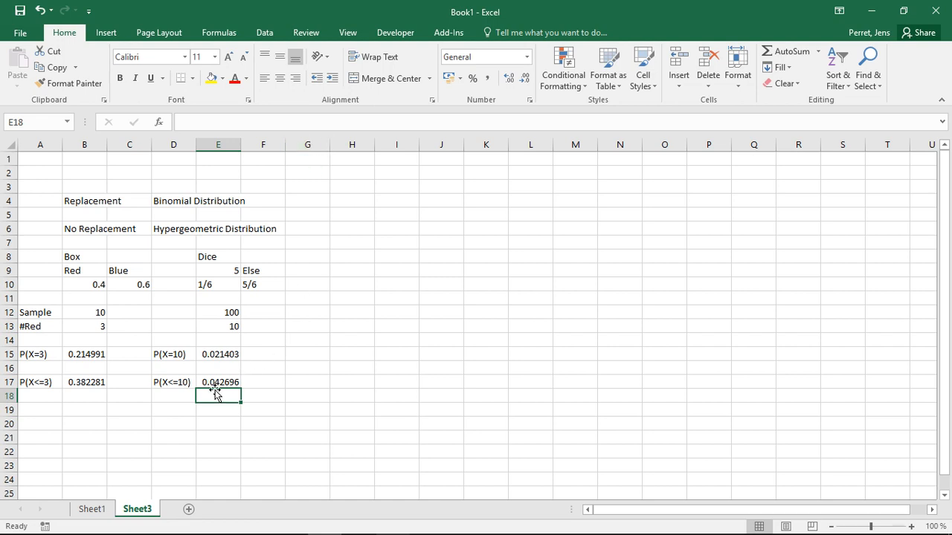
Enter the at-least probability label P(X>=3) in A19 for the box example.
left_click(270, 403)
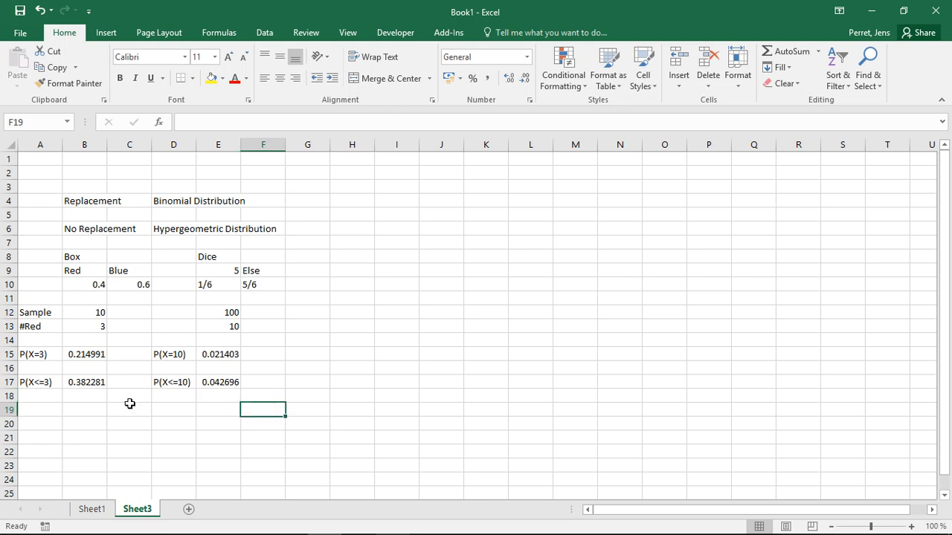
left_click(45, 406)
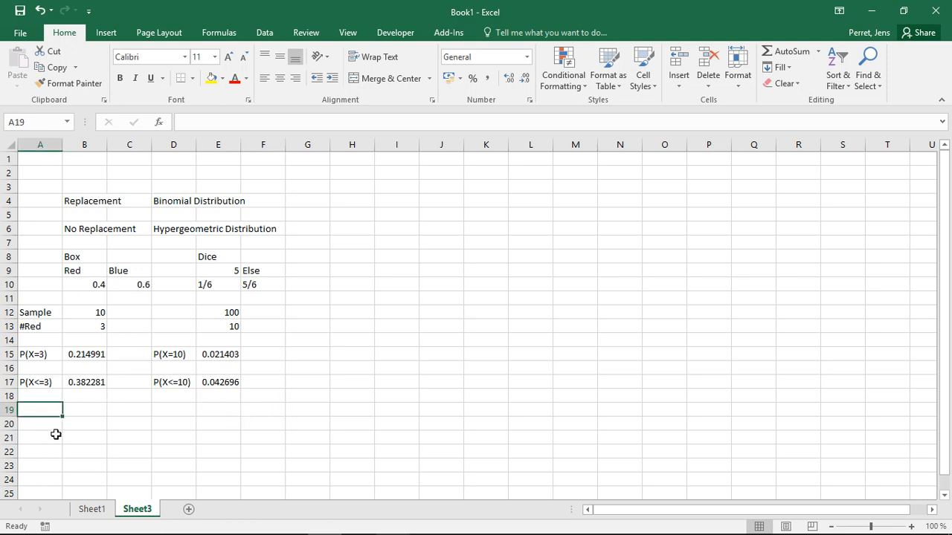
type("P(X")
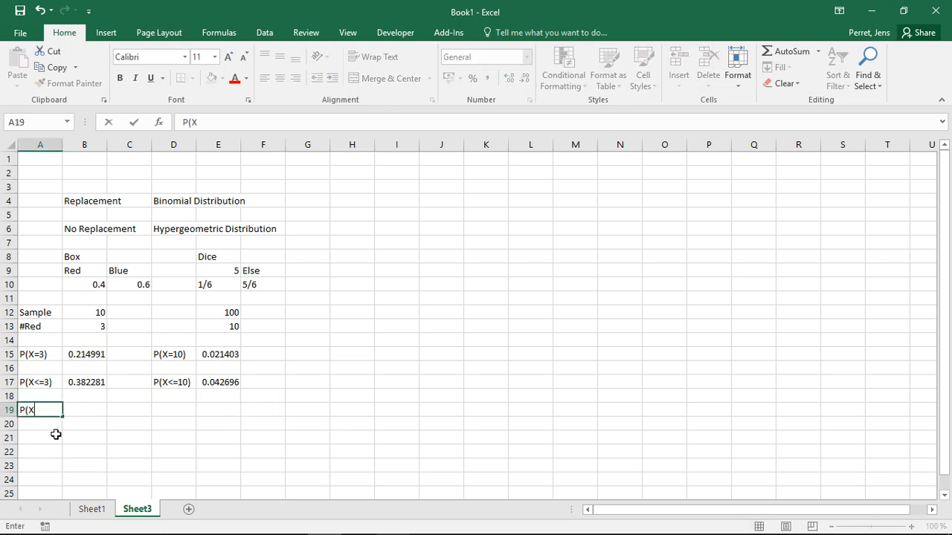
type(">=3)")
key("Return")
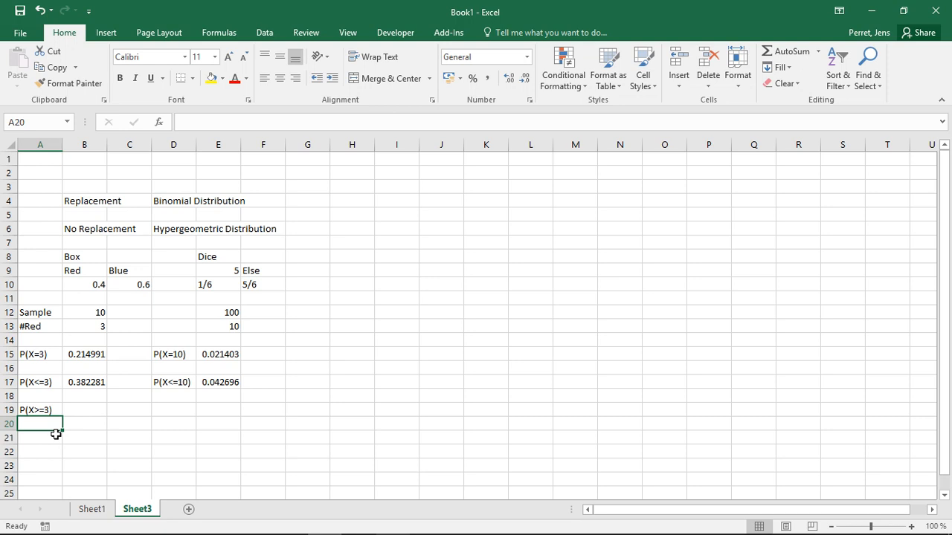
Enter the complement expression 1 - P(X<3) as text in A20.
type("1")
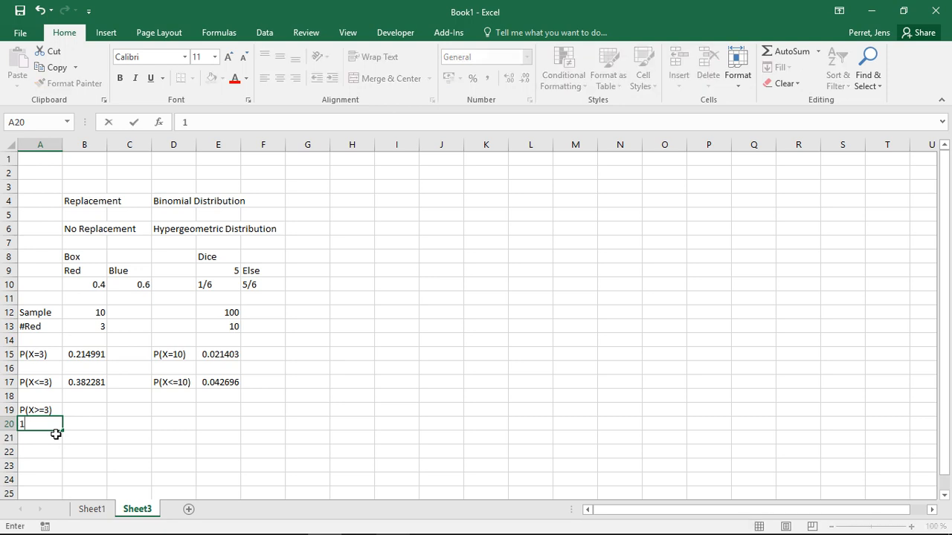
type(" - P(X<3)")
key("Return")
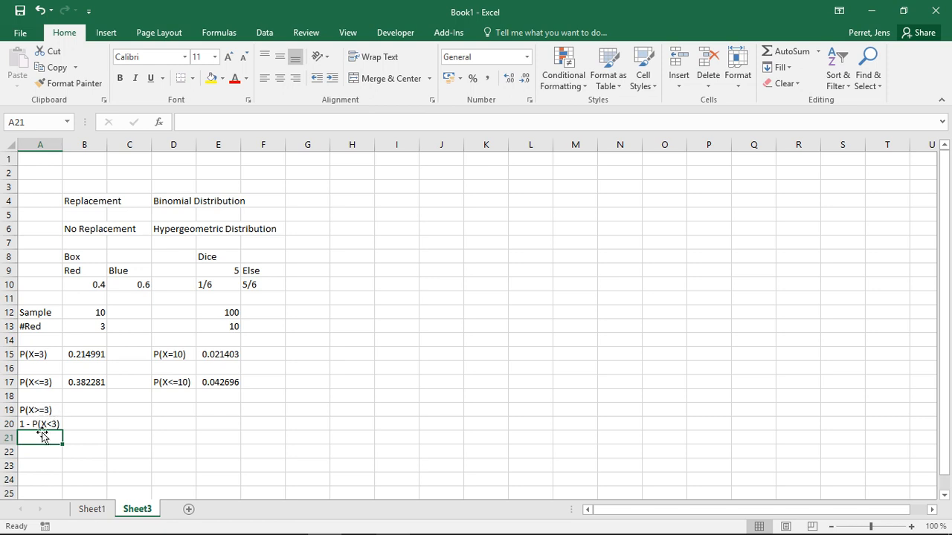
Enter the expression 1 - P(X<=2) as text in A21, with spaces around the minus sign.
type("1")
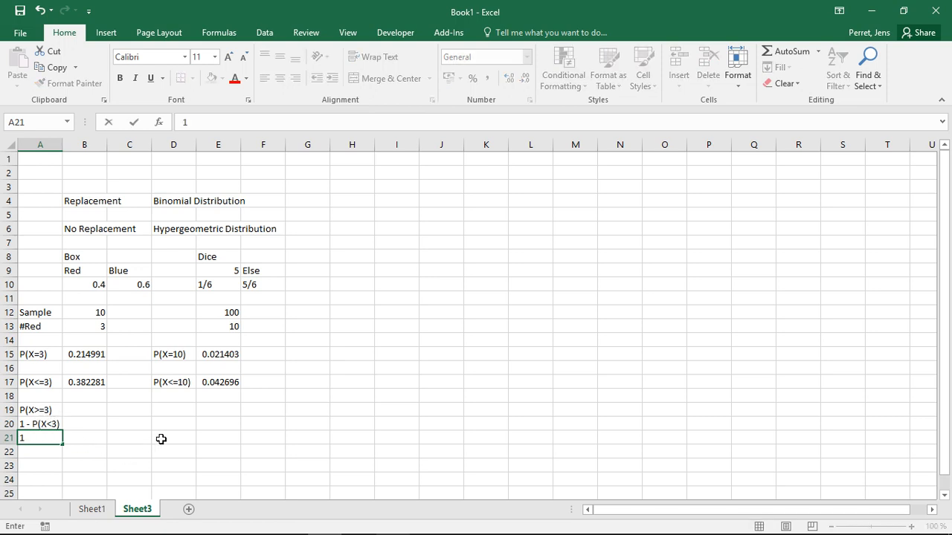
type("-P(X<=2)")
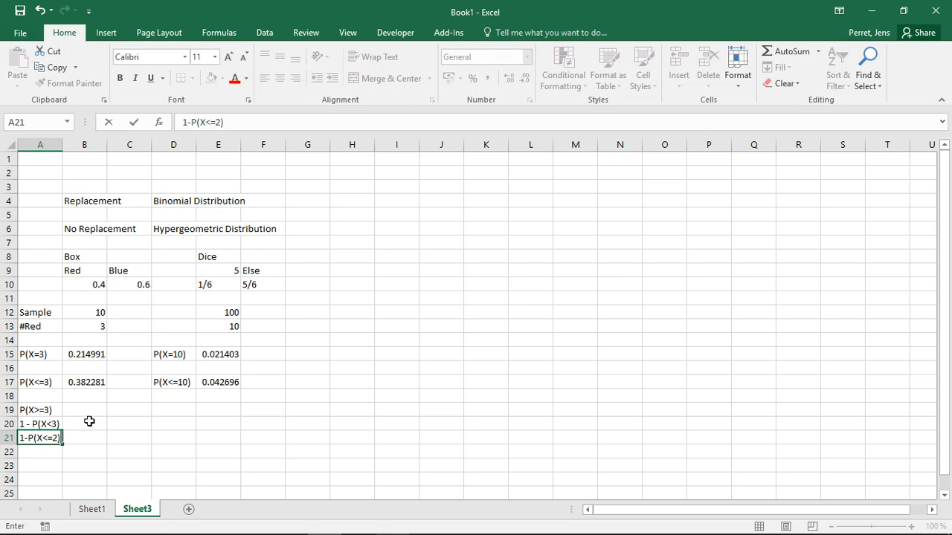
key("Return")
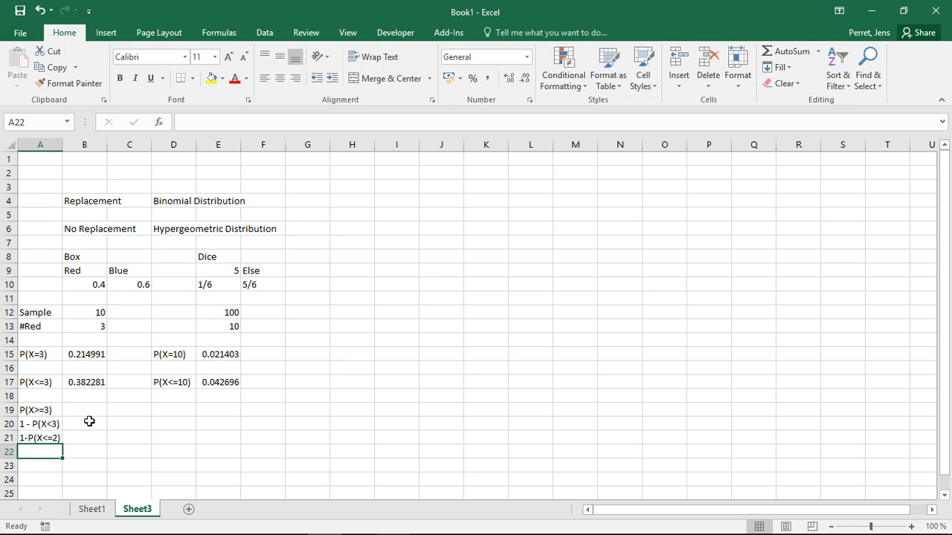
double_click(23, 437)
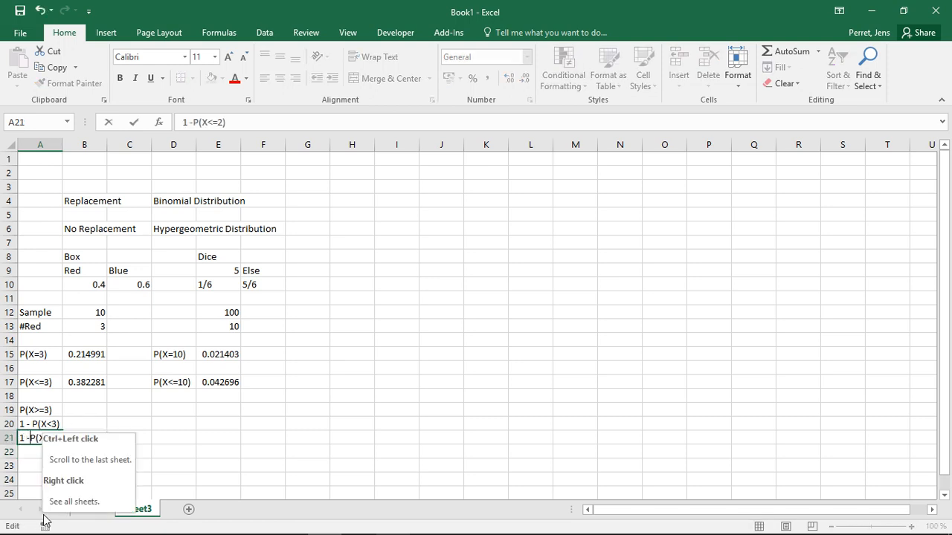
key("Right")
key("Return")
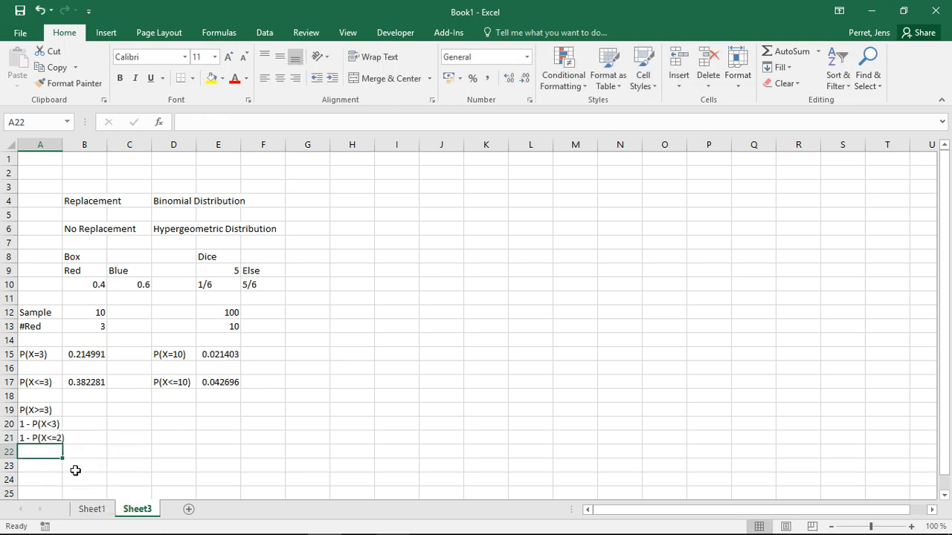
Enter =1-BINOM.DIST(B13;B12;B10;TRUE) in B21 for the box example's at-least probability.
left_click(43, 413)
left_click(50, 439)
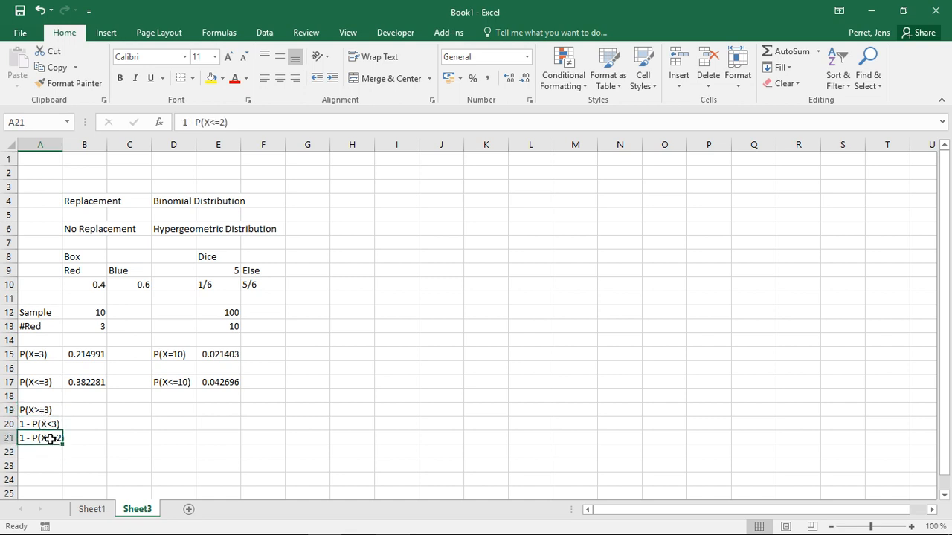
left_click(80, 439)
type("=")
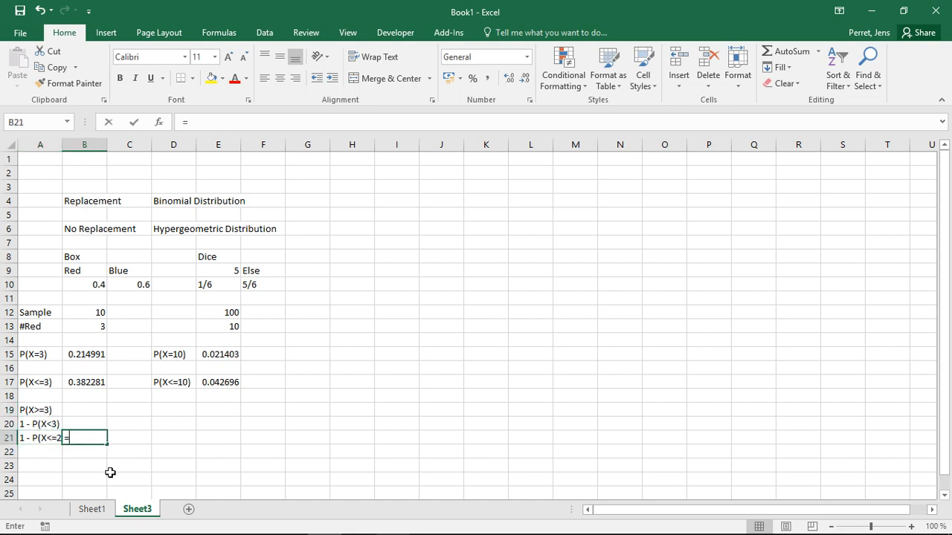
type("1-")
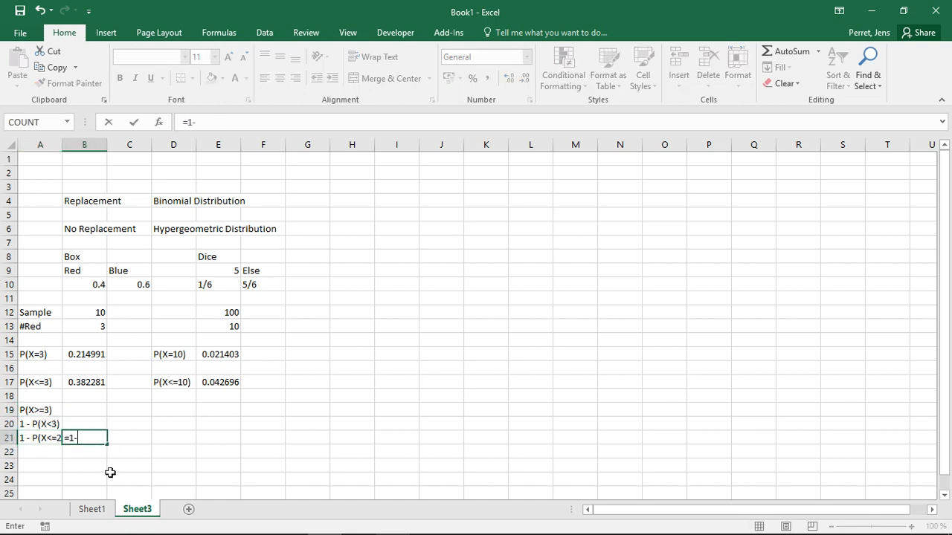
type("b")
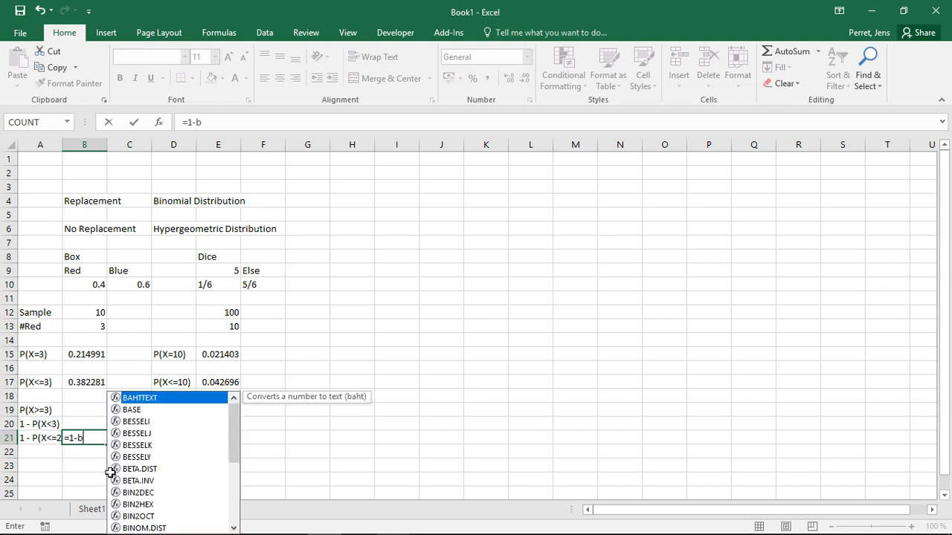
type("inom.dist(")
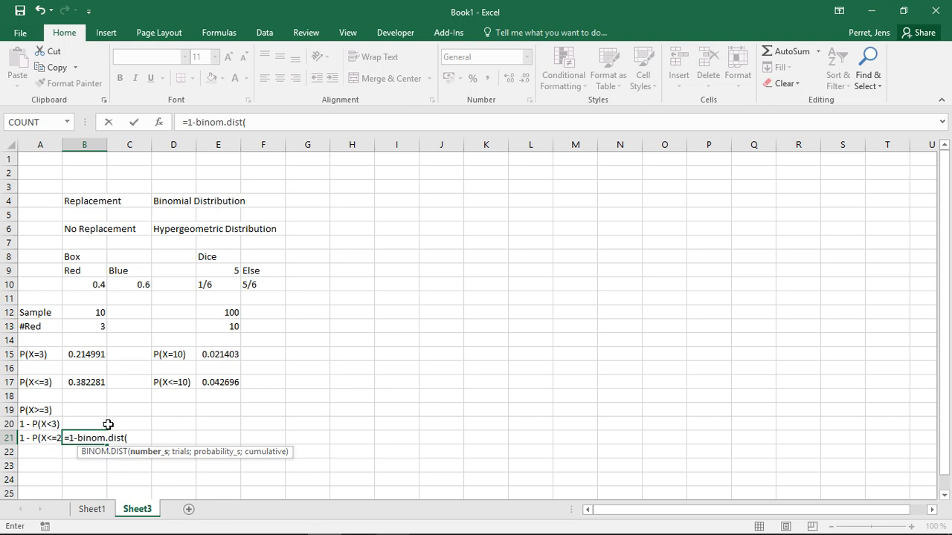
left_click(103, 325)
type(";")
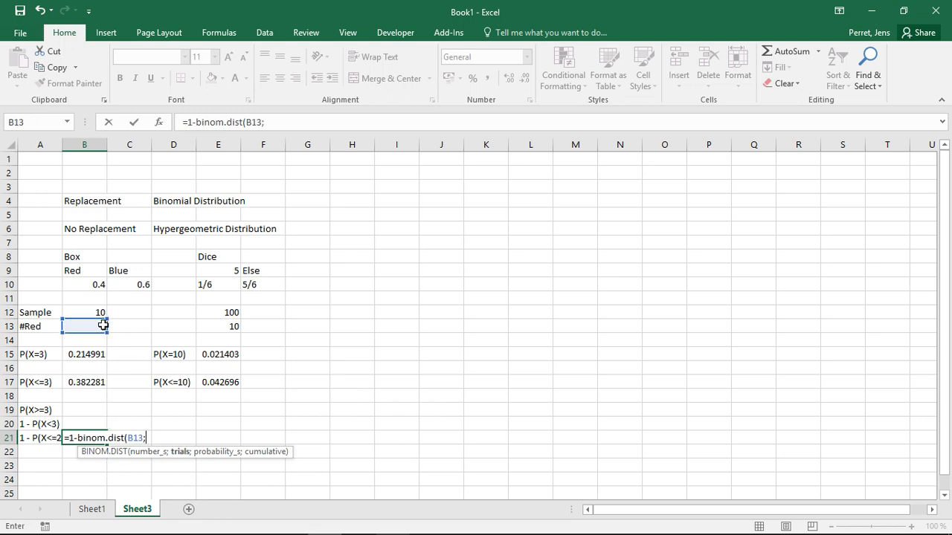
left_click(95, 313)
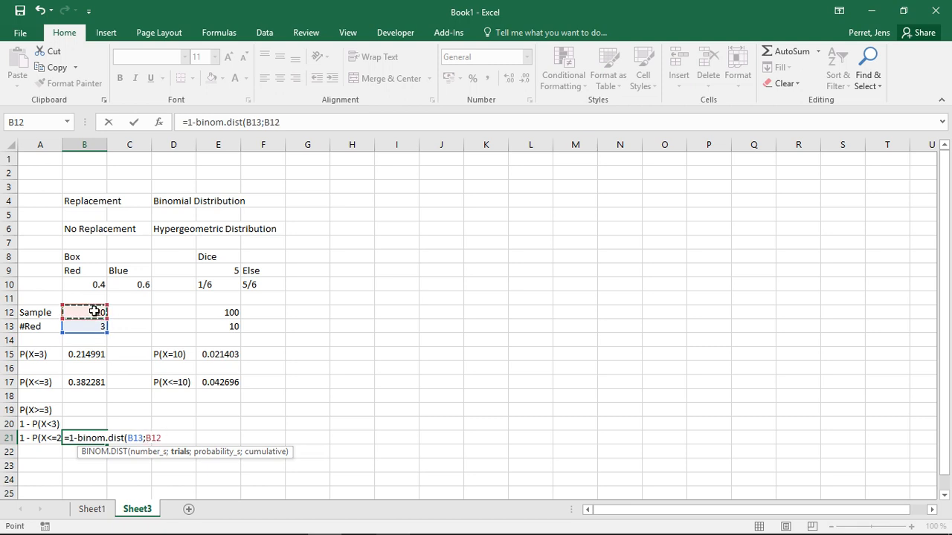
type(";")
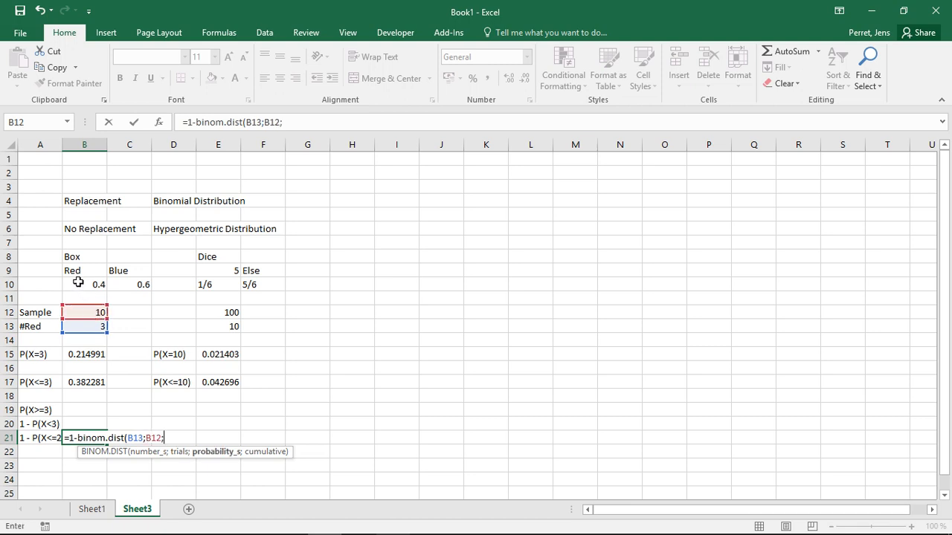
left_click(79, 285)
type(";")
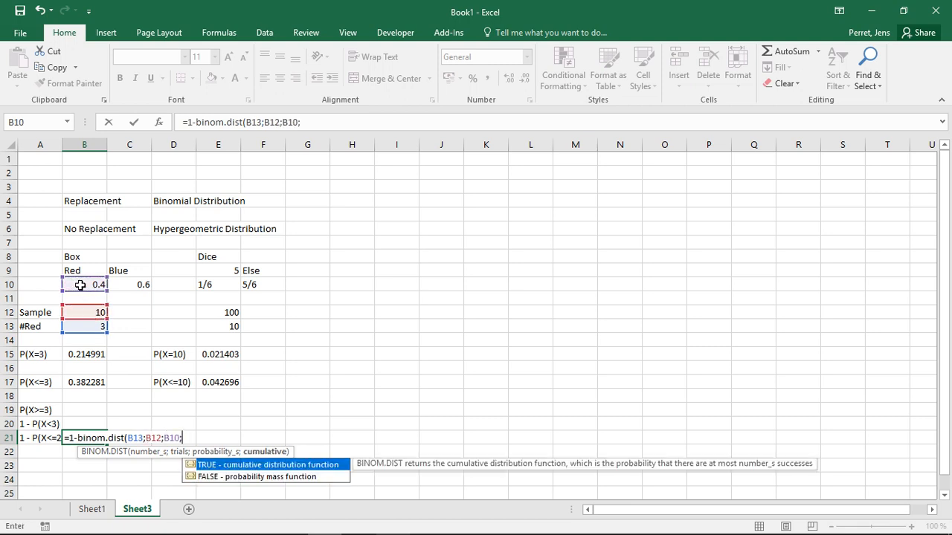
type("true)")
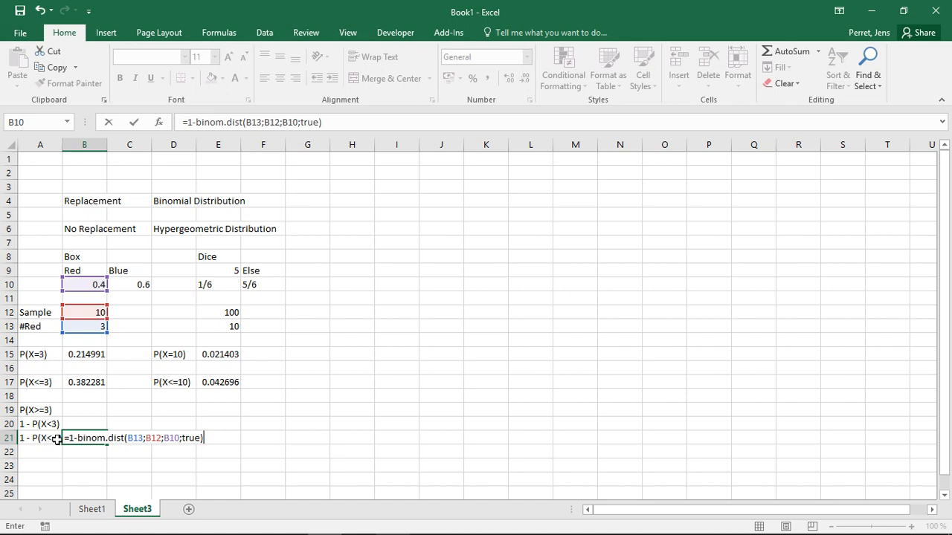
key("Return")
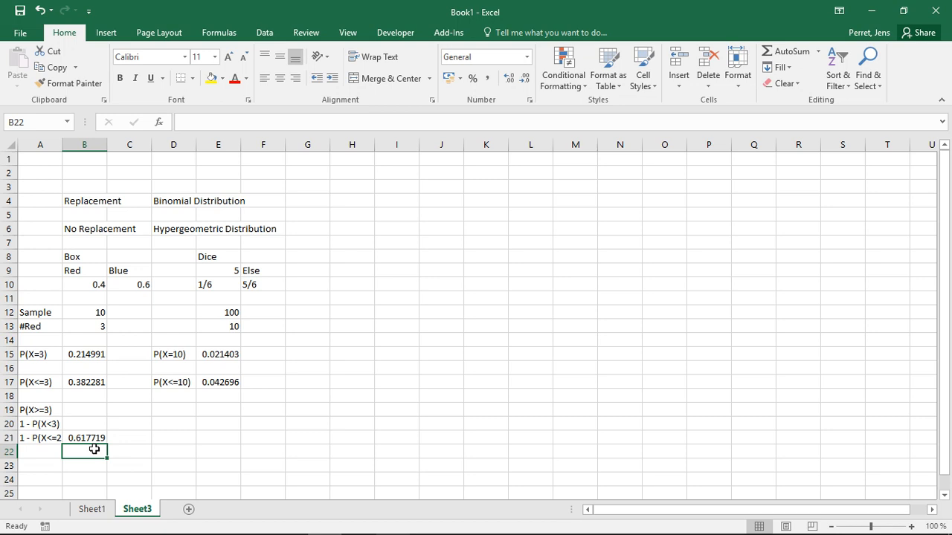
Enter the at-least probability label P(X>=10) in D19 for the dice example.
left_click(171, 405)
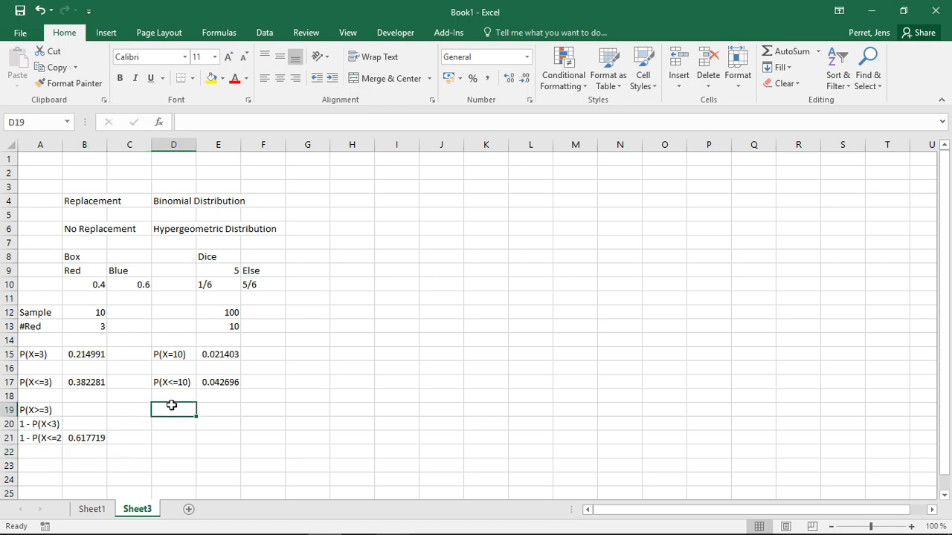
type("P")
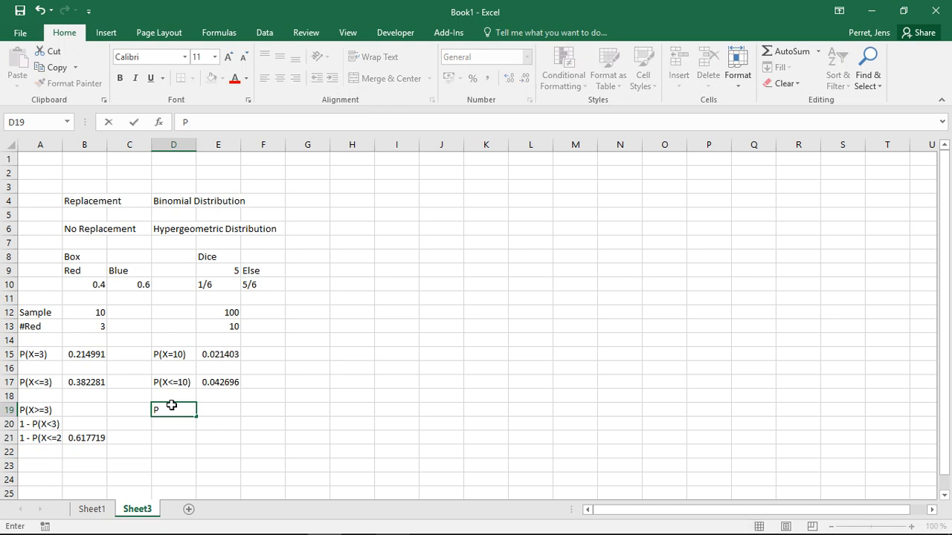
type("(")
type("(Y")
key("BackSpace")
type("X>=10)")
key("Return")
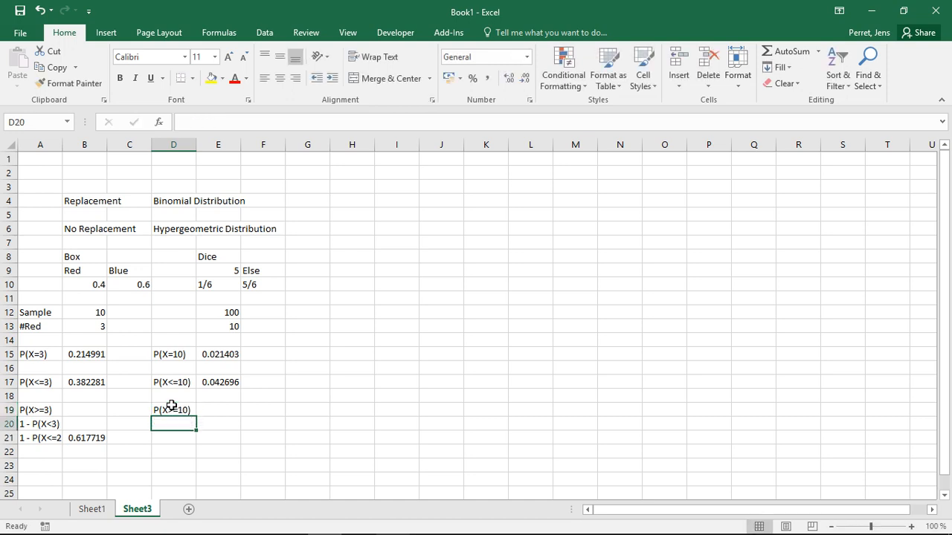
Enter the complement expression 1-P(X<10) as text in D20.
type("1-")
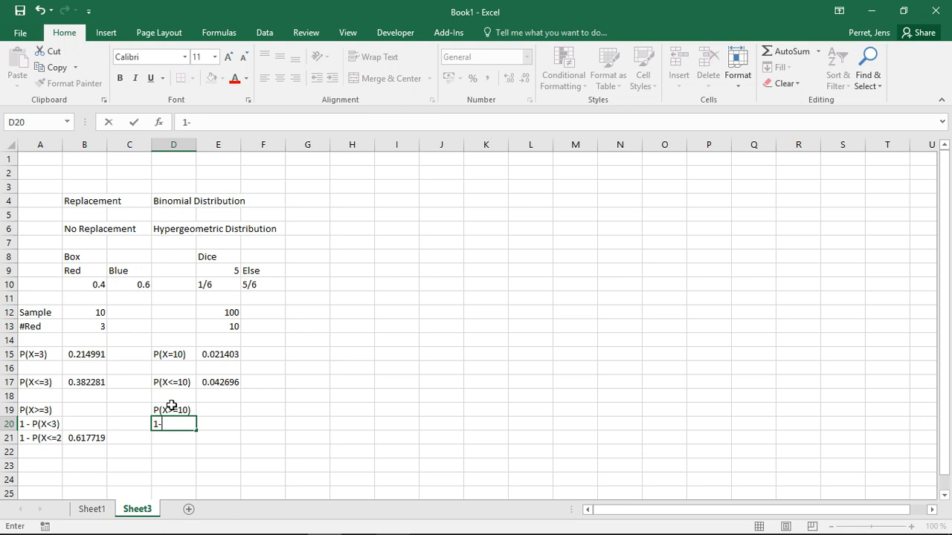
type("P(X<10)")
key("Return")
Enter the equivalent complement expression 1-P(X<=9) as text in D21.
type("!")
key("BackSpace")
type("1-P(")
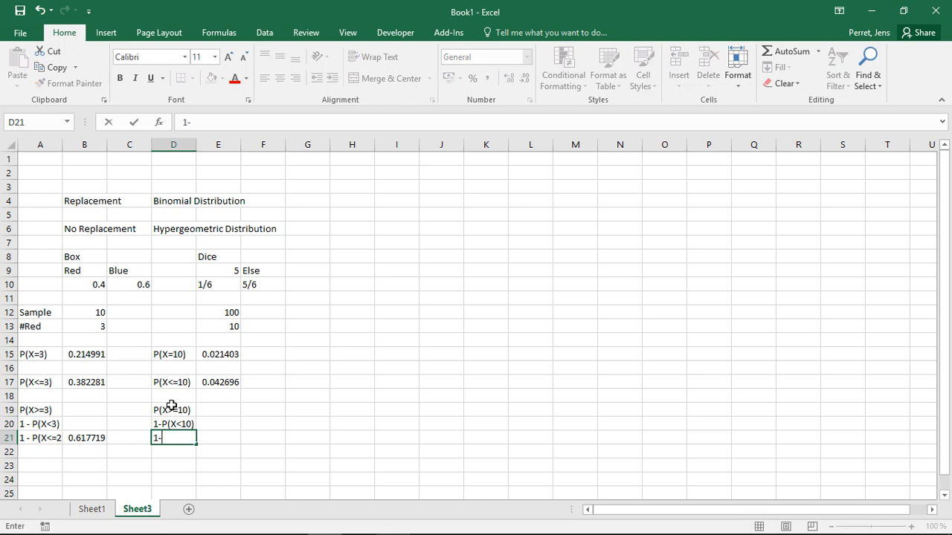
type("X<")
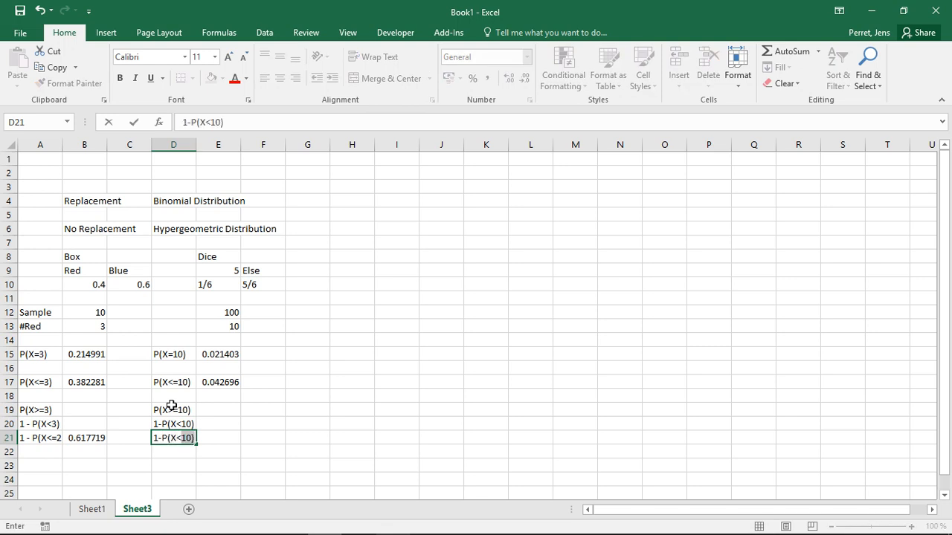
type("=")
type("10")
key("BackSpace")
key("BackSpace")
type("9)")
key("Return")
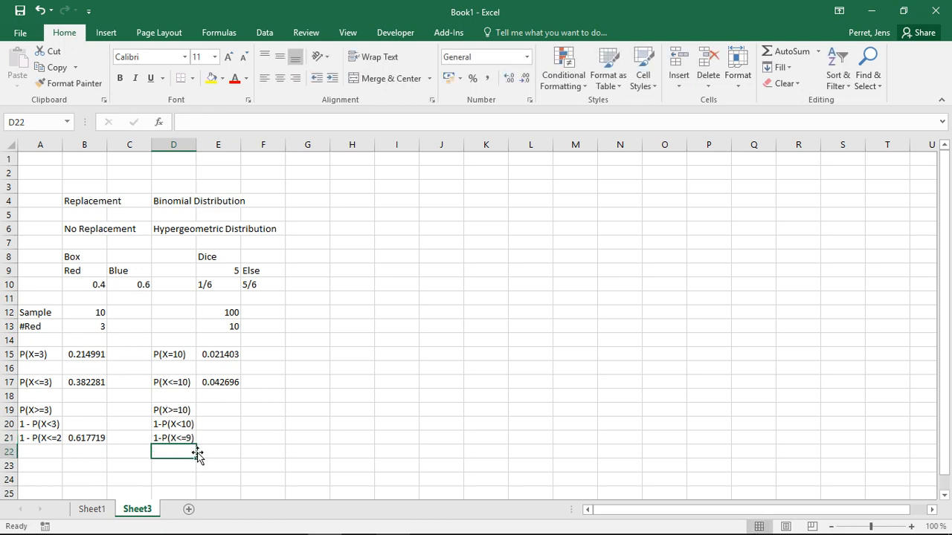
Calculate the dice example's at-least probability in E21 with =1-BINOM.DIST(9;100;1/6;TRUE).
left_click(237, 435)
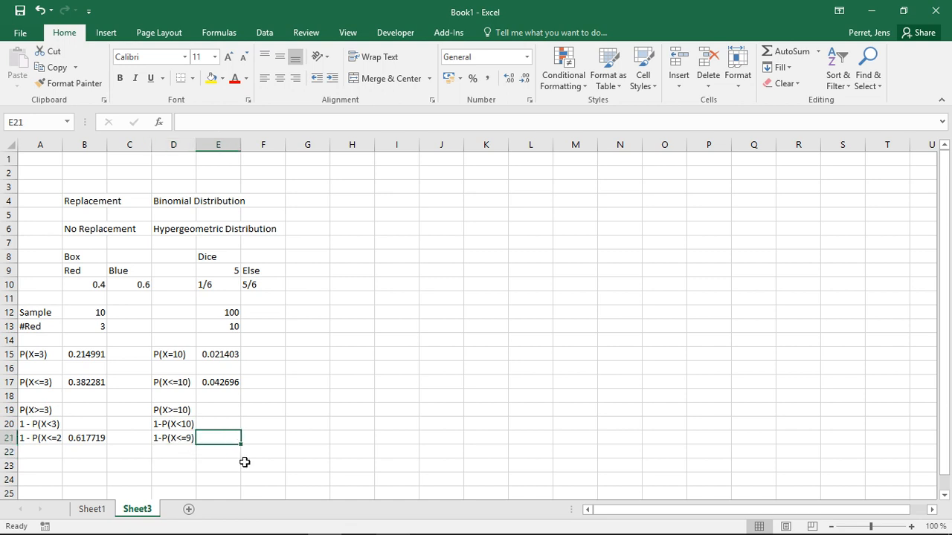
type("=1-")
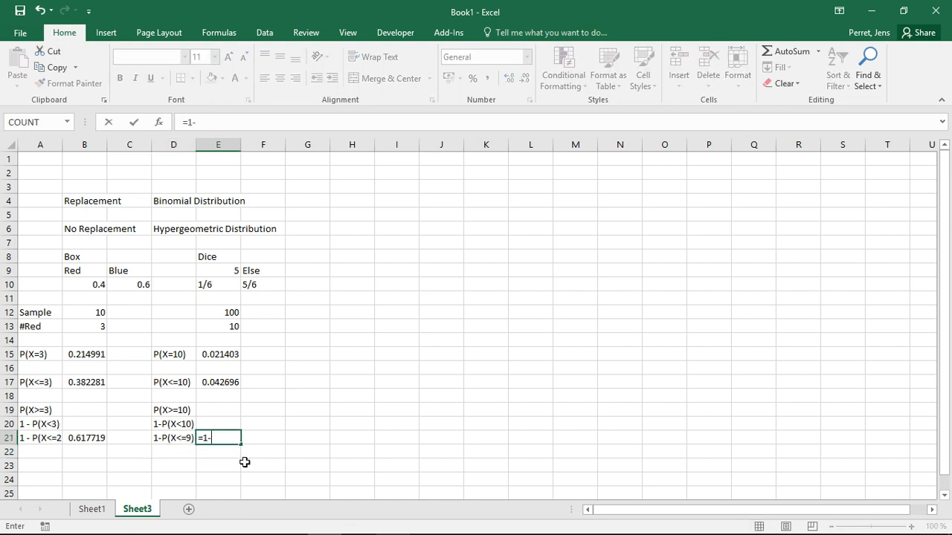
type("bino")
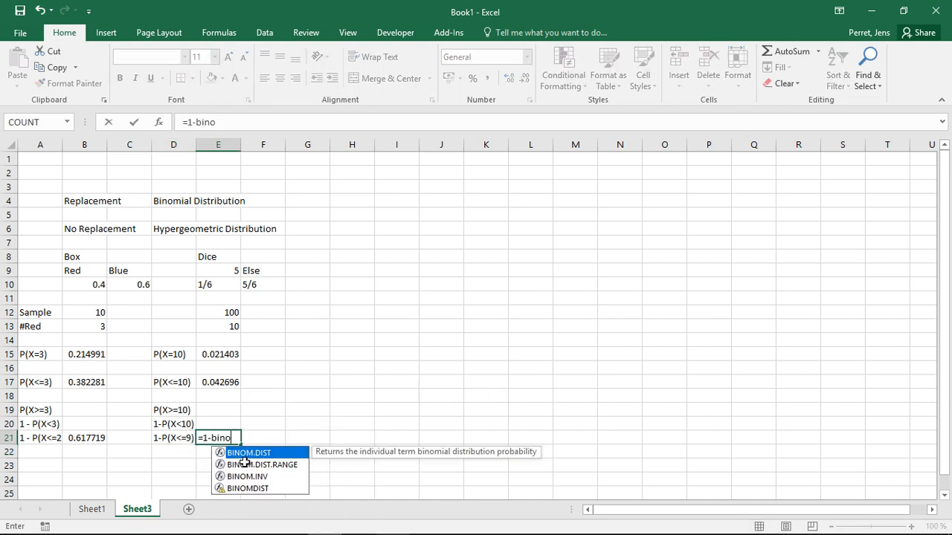
type("m.dist(")
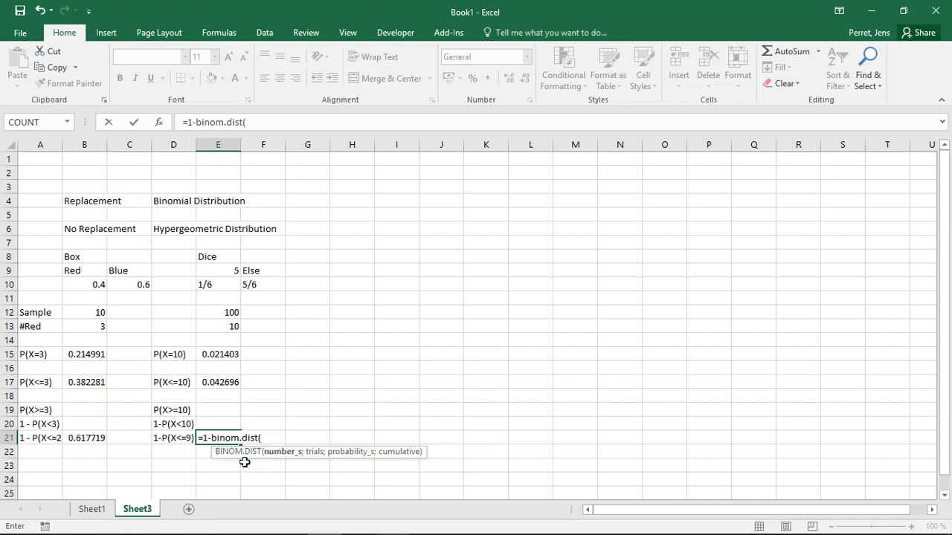
type("10;")
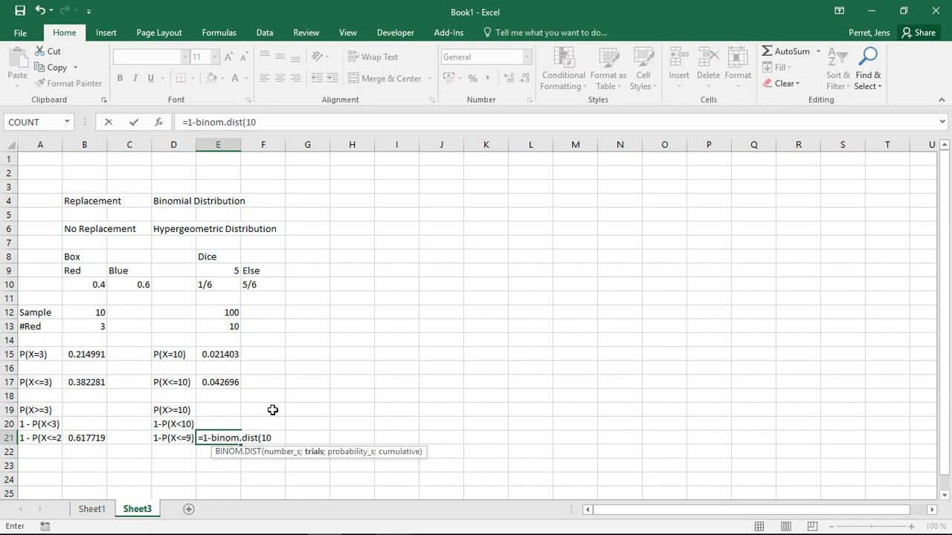
key("BackSpace")
key("BackSpace")
key("BackSpace")
type("00;100;")
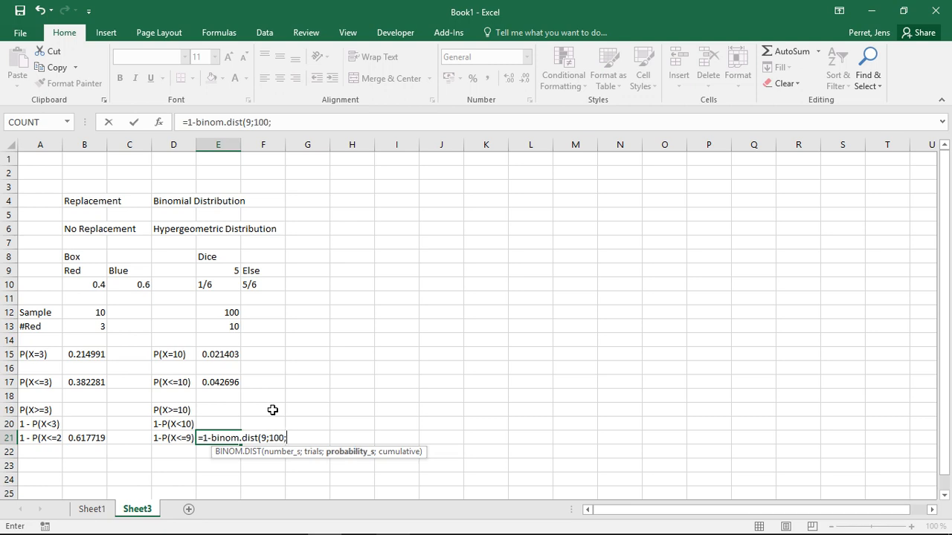
type("1/6;true)")
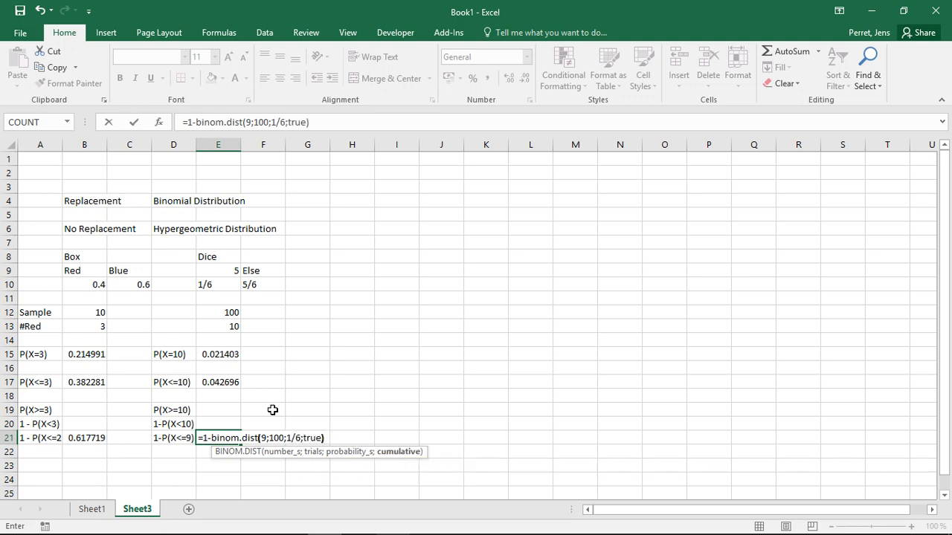
key("Return")
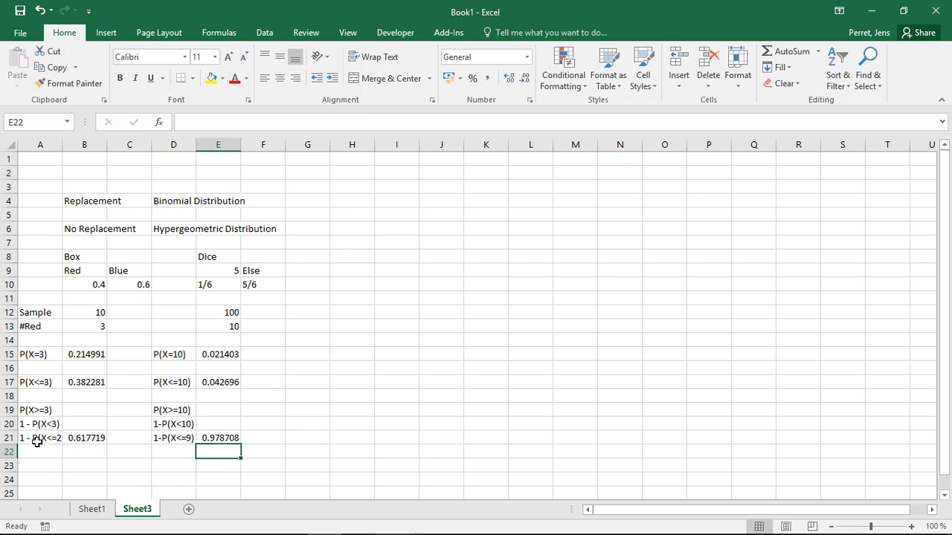
Replace the B13 argument of the B21 formula with 2, giving =1-BINOM.DIST(2;B12;B10;TRUE).
left_click(75, 439)
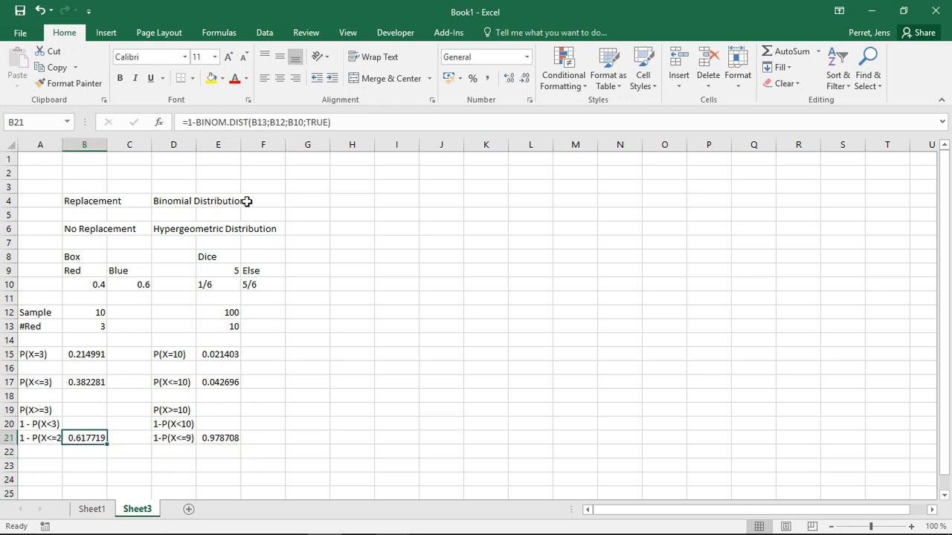
left_click(271, 122)
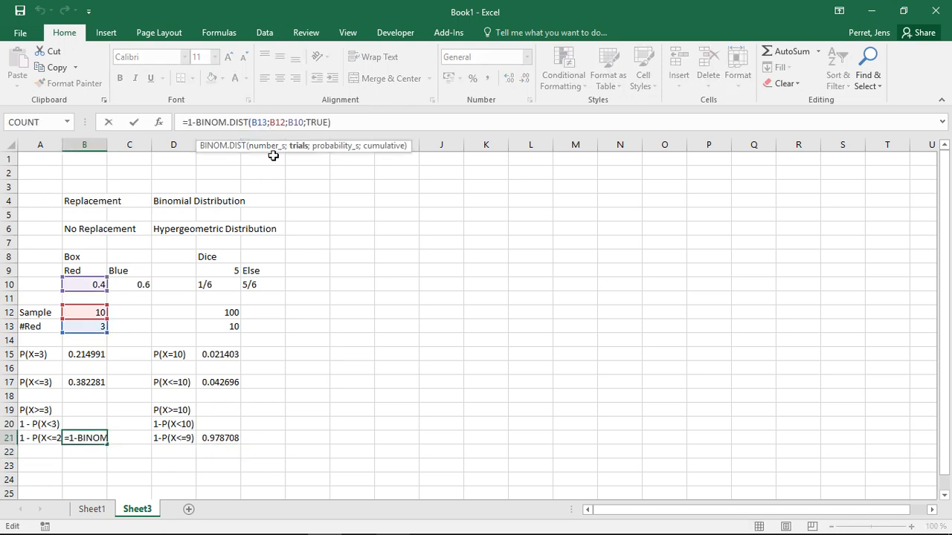
key("Left")
key("shift+Left")
key("shift+Left")
key("shift+Left")
type("2")
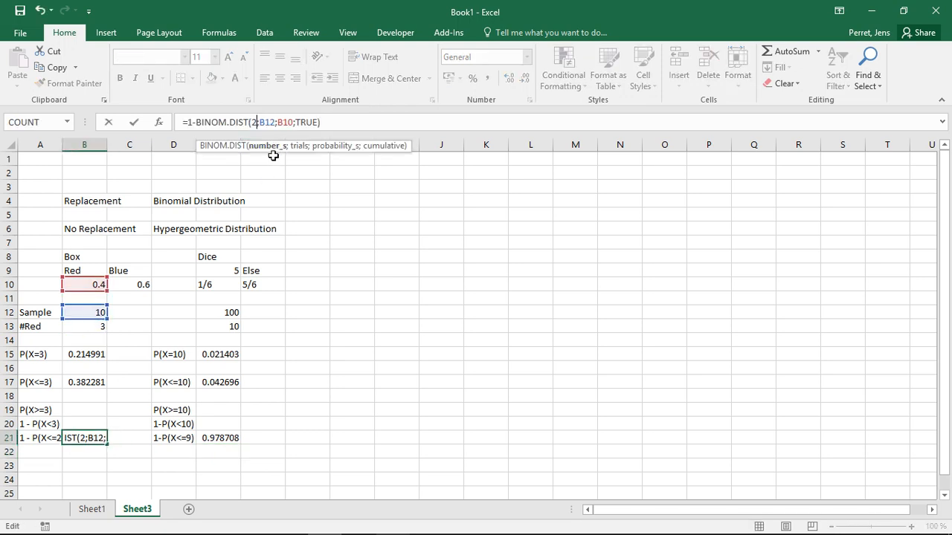
key("Return")
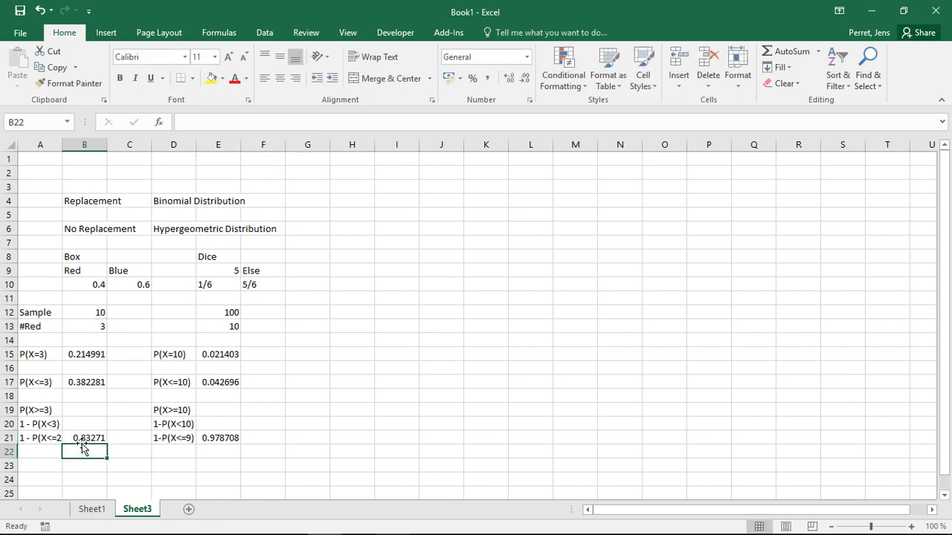
Review the box example's inputs in B10:B13 and its exact, cumulative and at-least probability formulas in B15, B17 and B21.
left_click(78, 439)
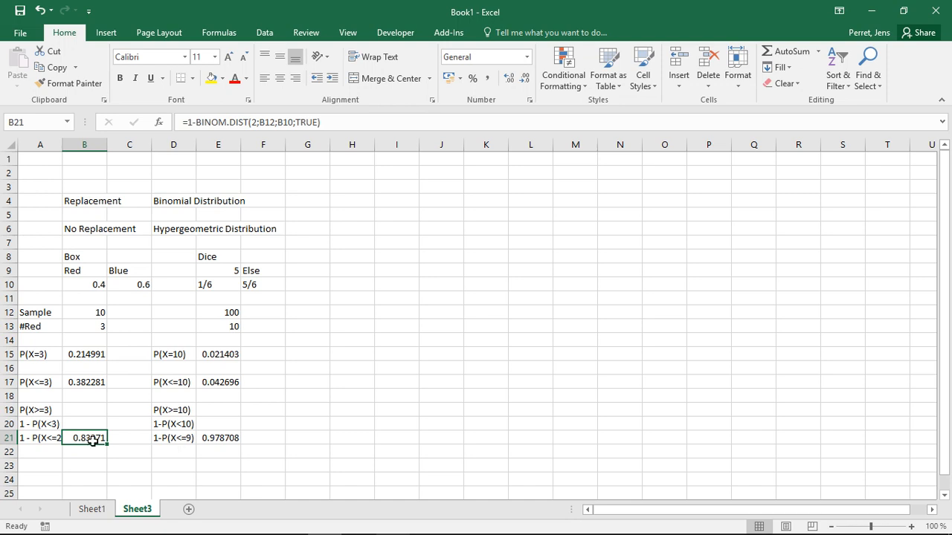
left_click(58, 450)
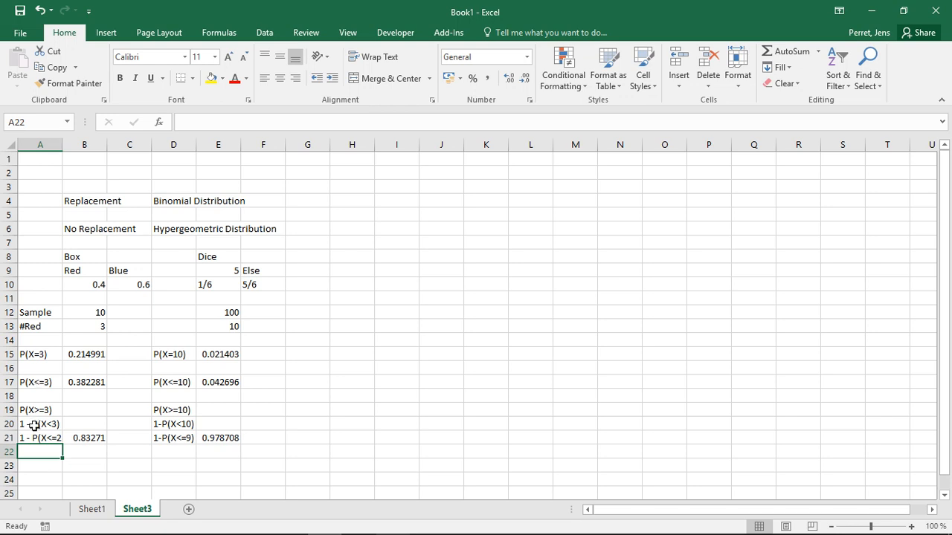
left_click(95, 382)
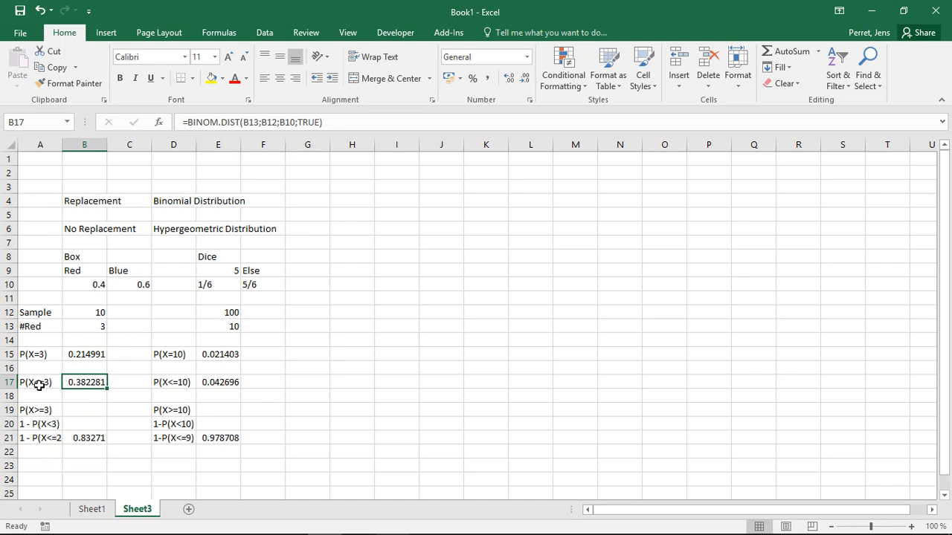
left_click(98, 357)
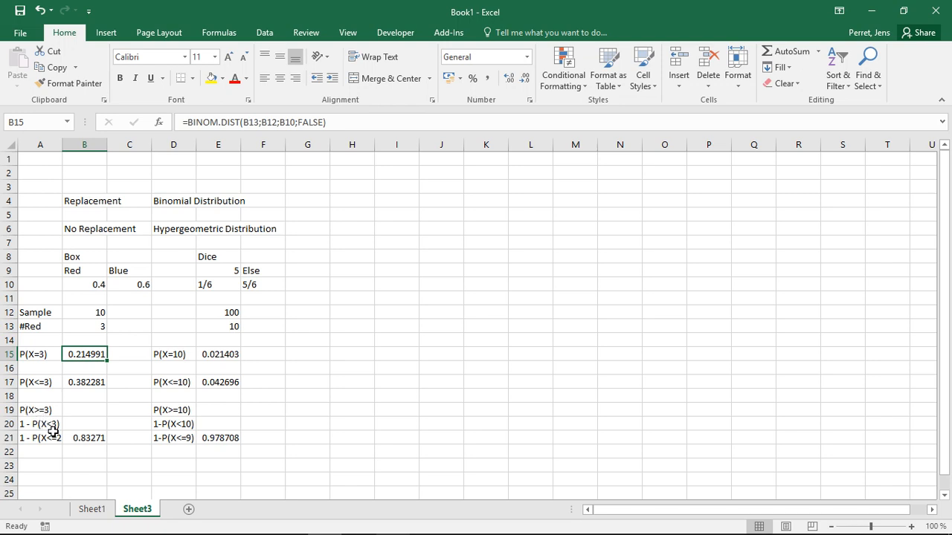
left_click(50, 381)
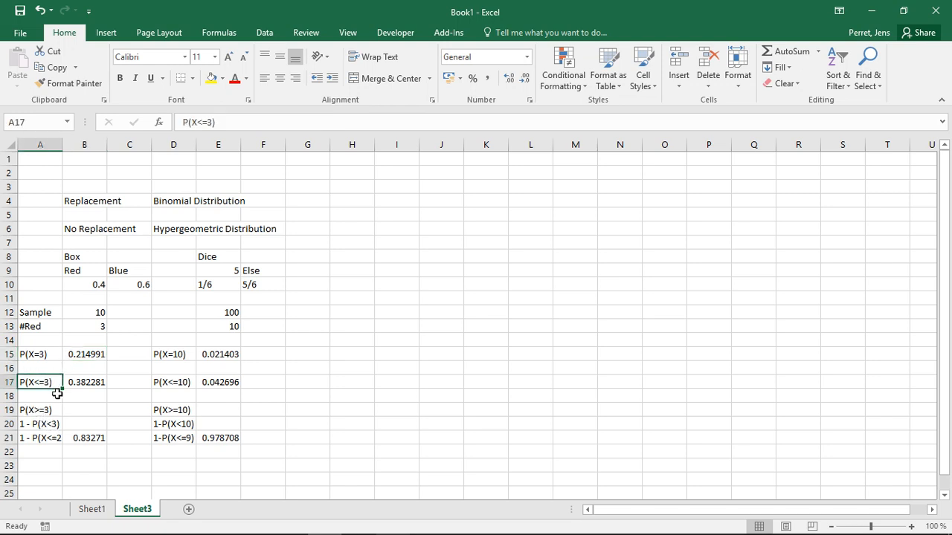
left_click(57, 357)
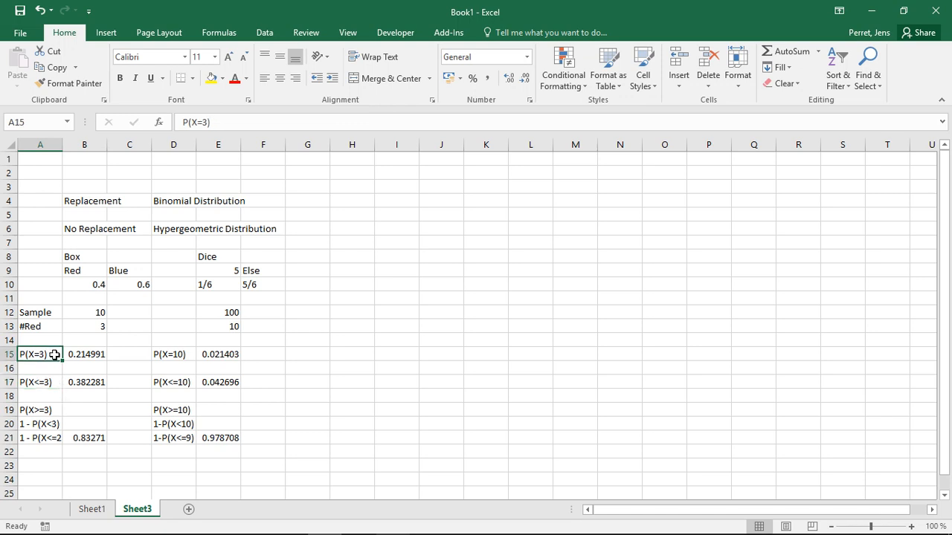
left_click(100, 410)
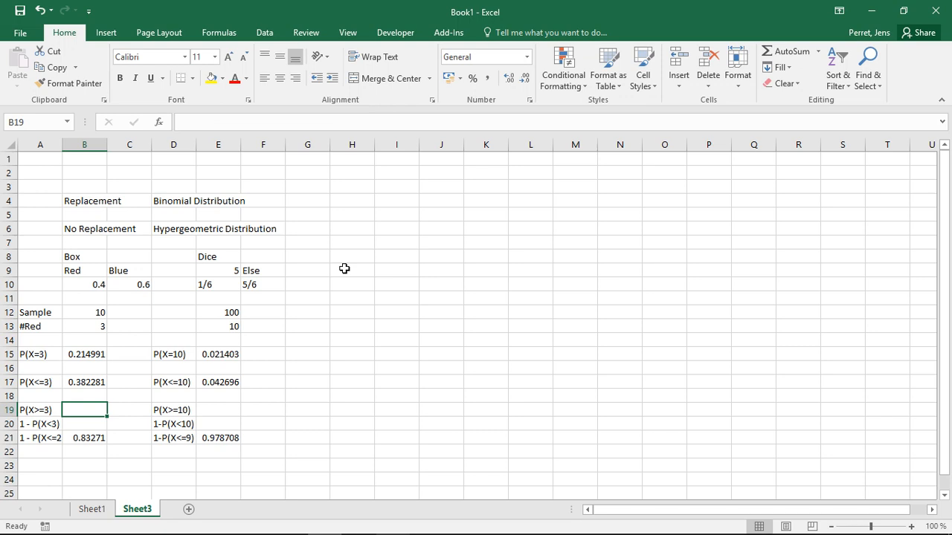
left_click_drag(82, 285, 86, 329)
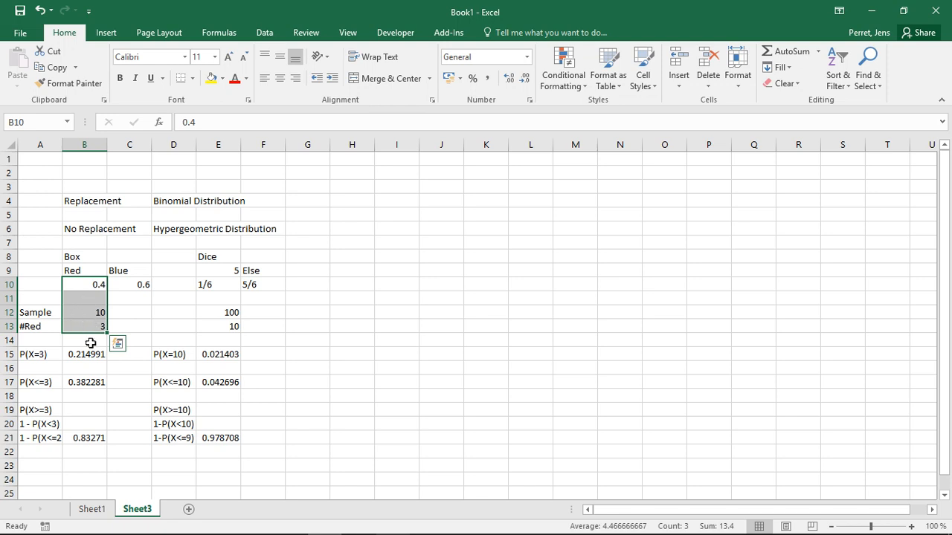
left_click(80, 354)
left_click(86, 381)
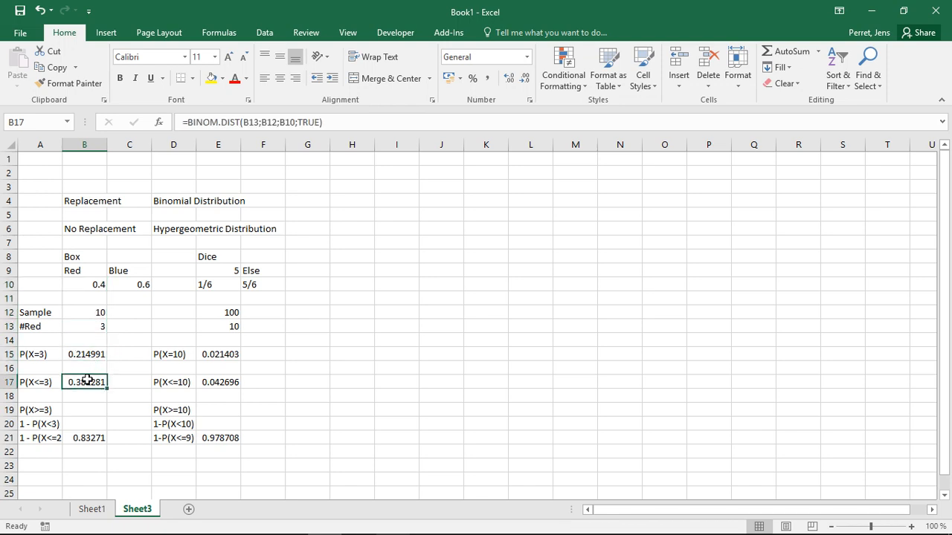
left_click(88, 437)
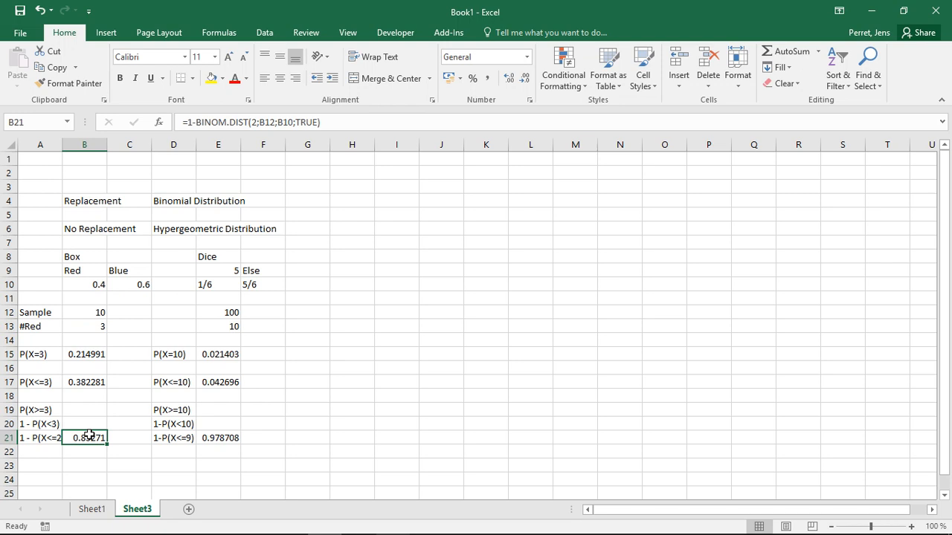